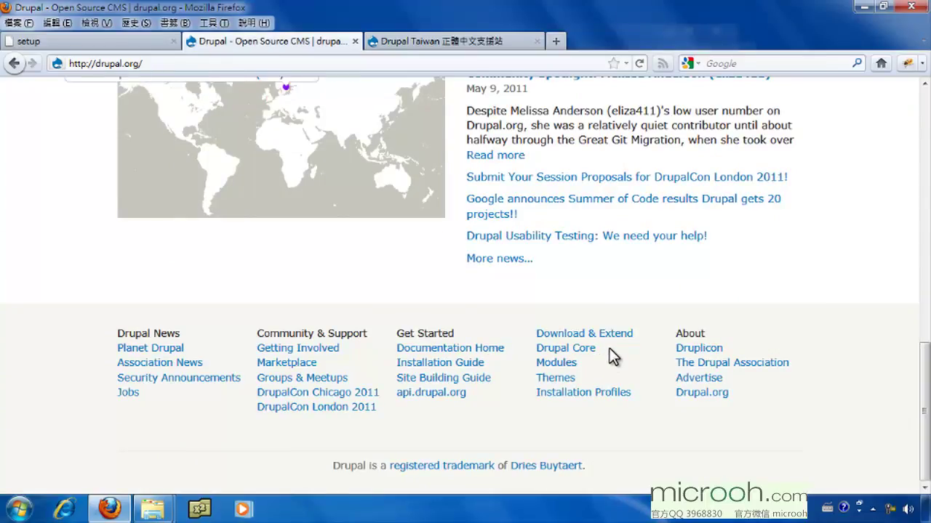
# Open the Drupal Installation Guide on drupal.org and examine its list of installation steps.
pyautogui.click(443, 369)
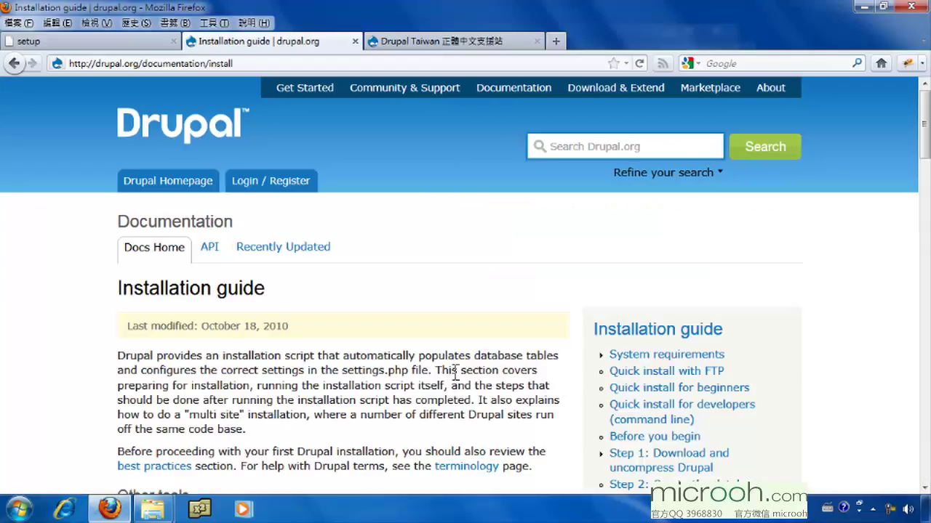
pyautogui.moveTo(925, 142); pyautogui.dragTo(925, 278)
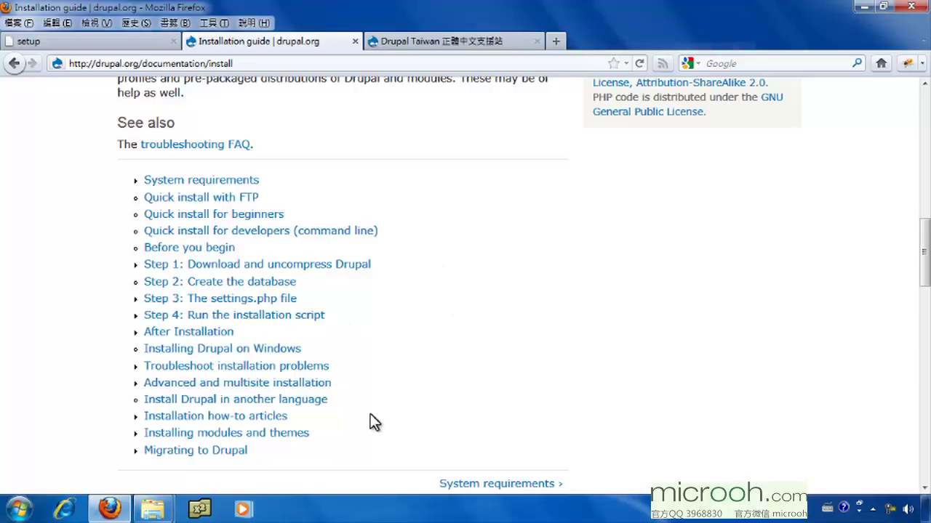
# Switch to the downloads folder in File Explorer and extract drupal-7.0.zip there into a drupal-7.0 folder.
pyautogui.moveTo(152, 509)
pyautogui.click(113, 451)
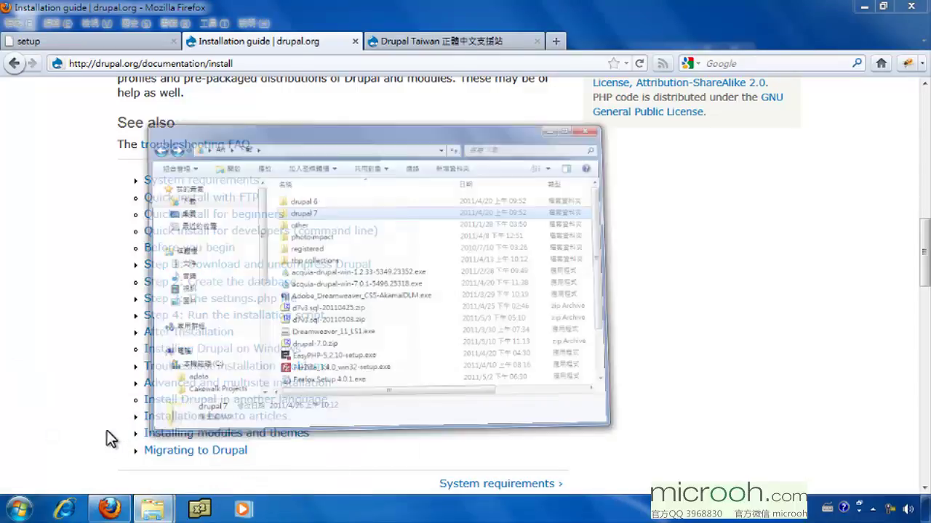
pyautogui.moveTo(725, 183); pyautogui.dragTo(735, 297)
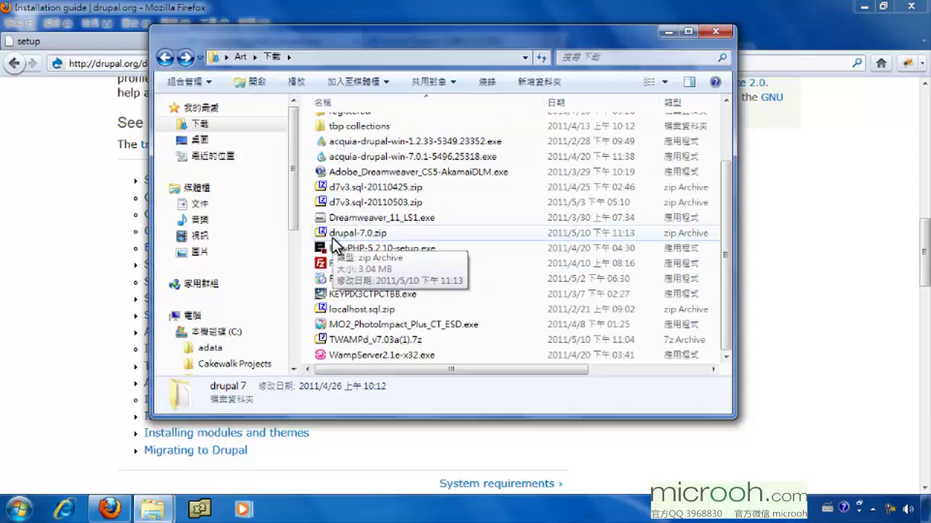
pyautogui.rightClick(377, 238)
pyautogui.moveTo(435, 262)
pyautogui.click(571, 293)
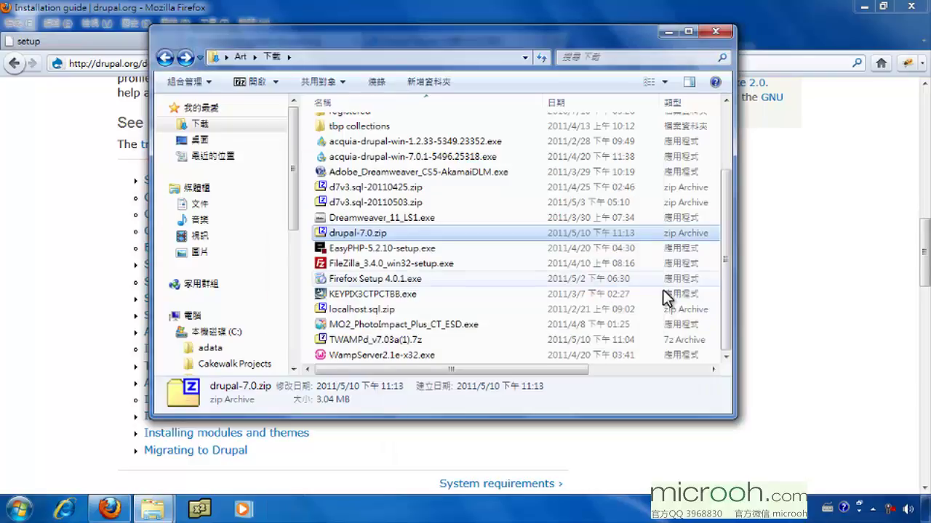
pyautogui.moveTo(729, 318); pyautogui.dragTo(723, 198)
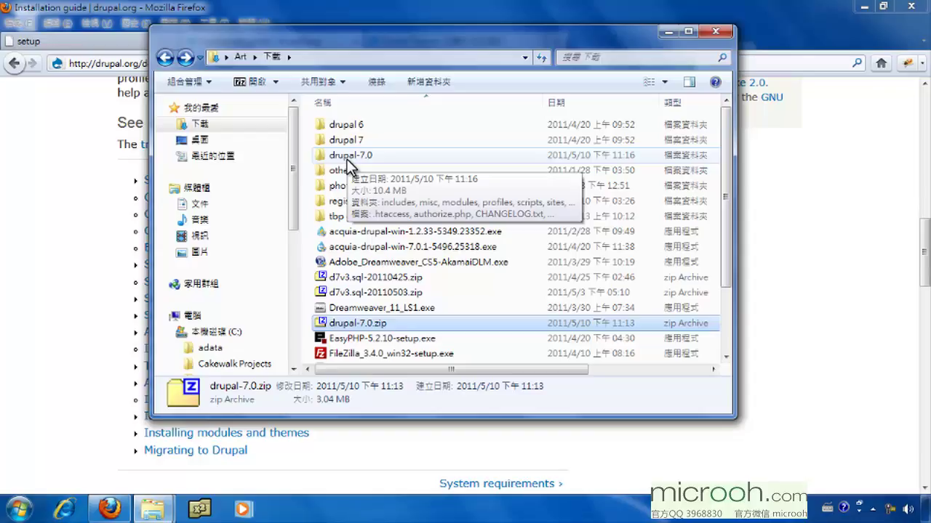
# Bring up the second File Explorer window beside the downloads folder and open C:\TWAMPd703\htdocs in it.
pyautogui.click(153, 509)
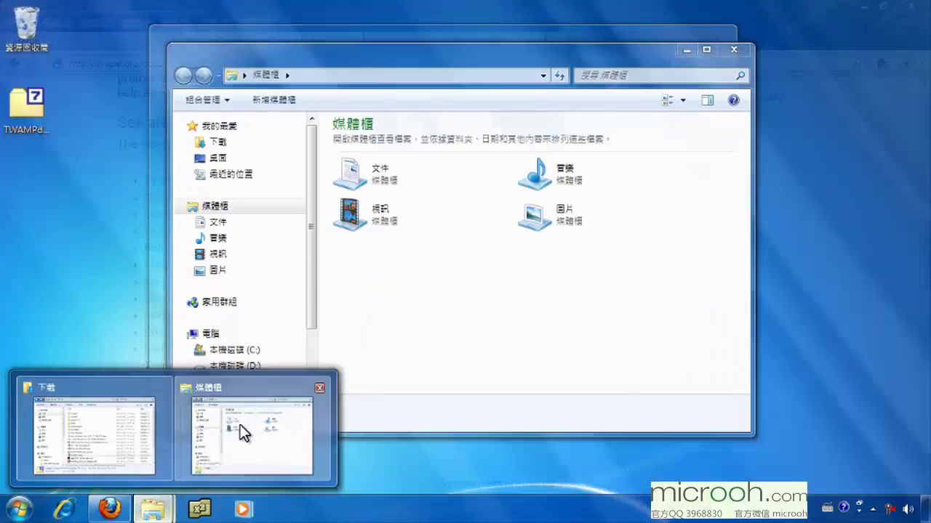
pyautogui.click(240, 426)
pyautogui.moveTo(340, 69); pyautogui.dragTo(491, 76)
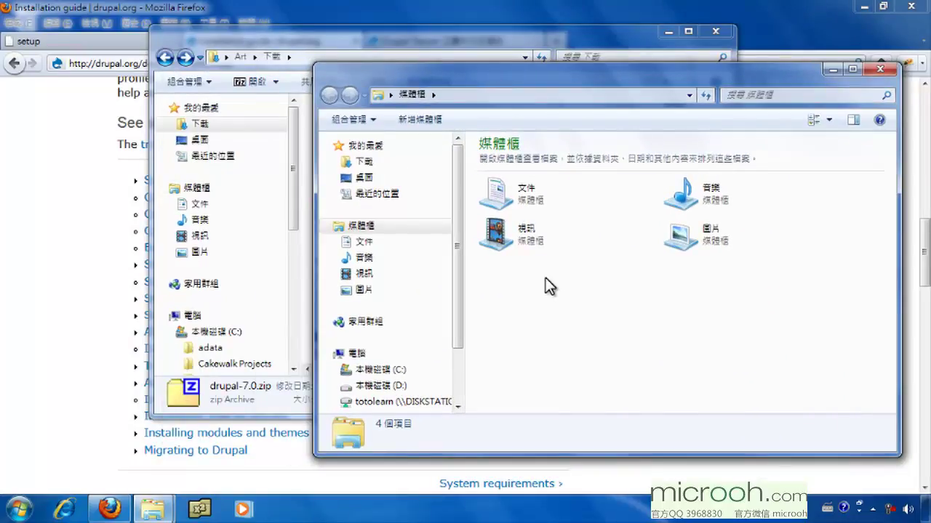
pyautogui.click(374, 371)
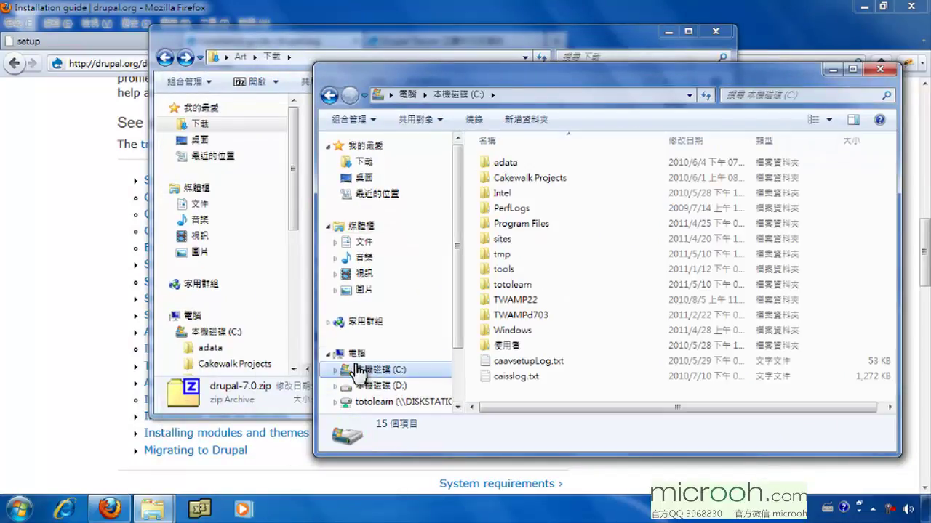
pyautogui.doubleClick(555, 317)
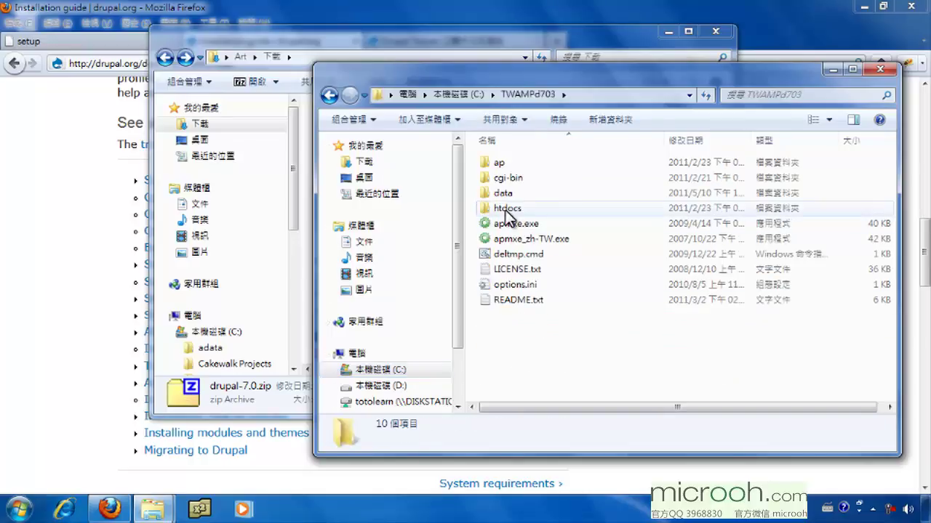
pyautogui.doubleClick(505, 210)
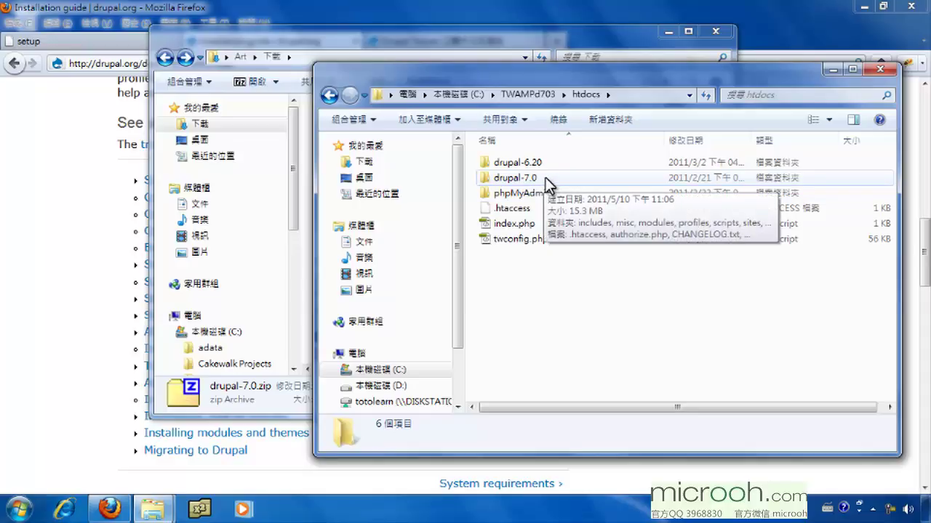
# Rename the extracted drupal-7.0 folder in the downloads folder as mydrupal7 and move it into htdocs.
pyautogui.moveTo(325, 37); pyautogui.dragTo(183, 33)
pyautogui.click(231, 154)
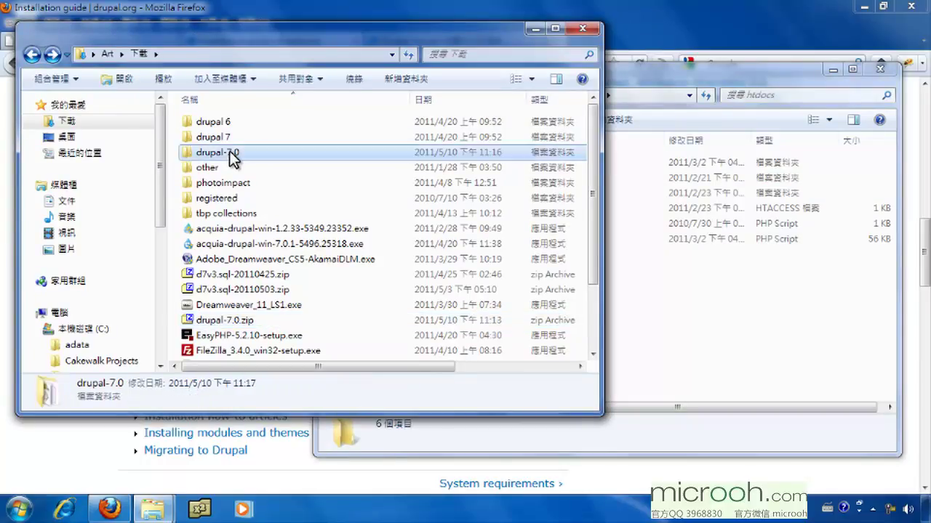
pyautogui.rightClick(263, 155)
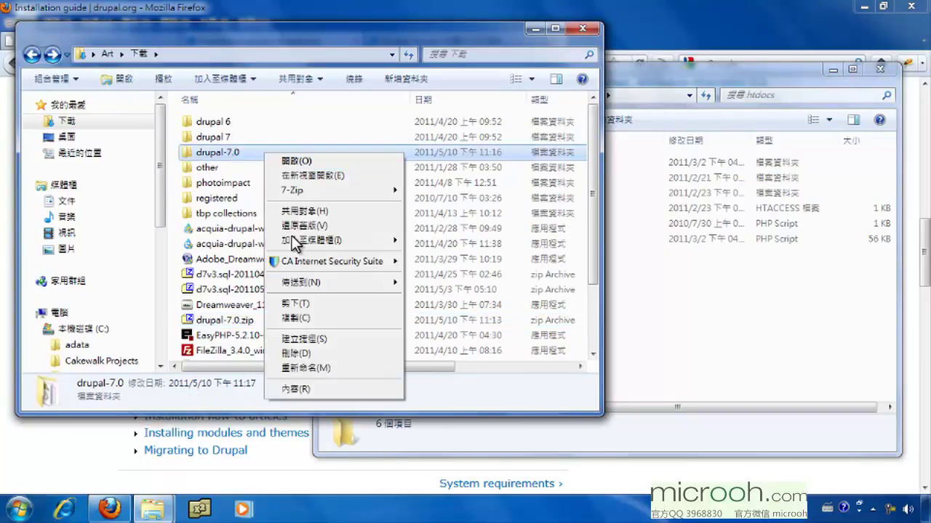
pyautogui.click(305, 368)
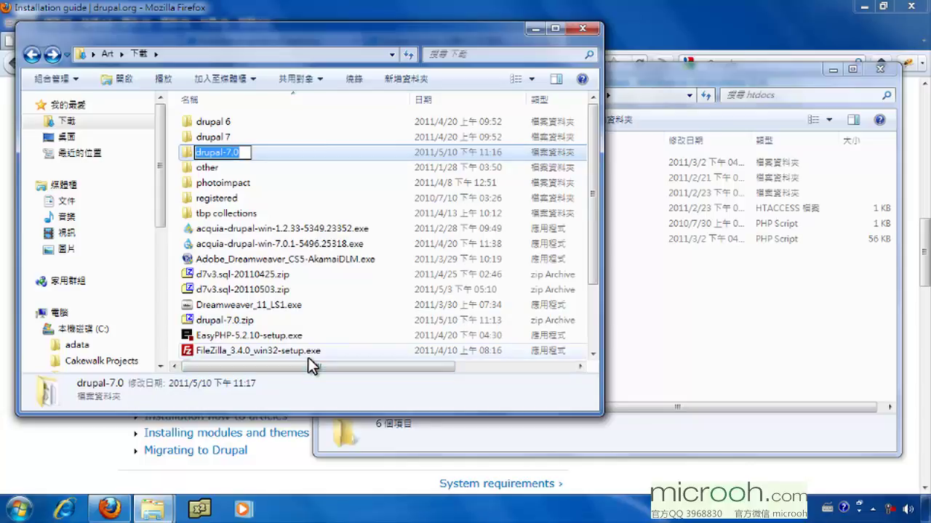
pyautogui.press('End')
pyautogui.press('BackSpace')
pyautogui.press('BackSpace')
pyautogui.press('BackSpace')
pyautogui.write('7')
pyautogui.press('Home')
pyautogui.write('my')
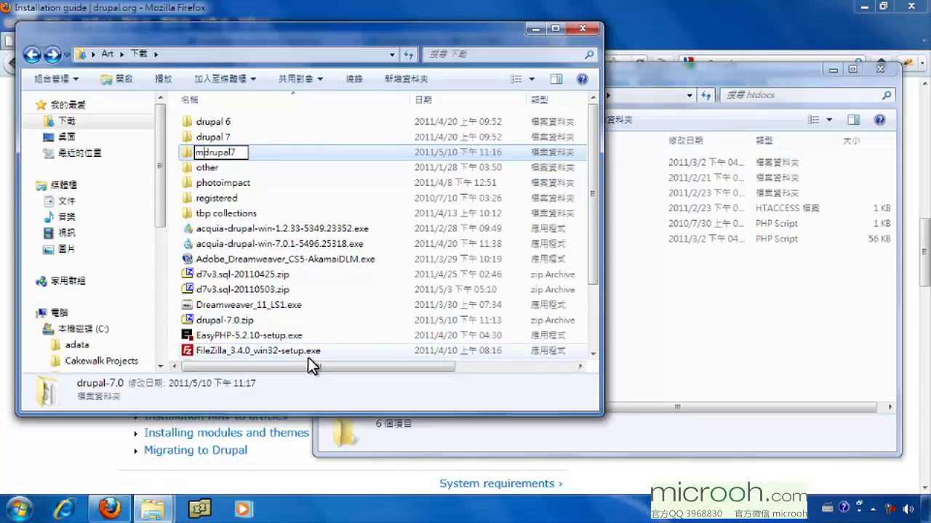
pyautogui.press('Return')
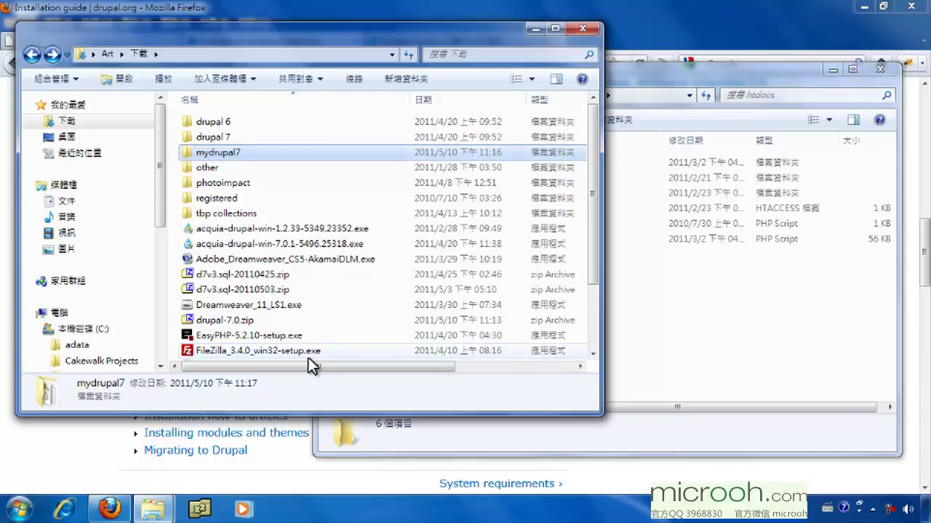
pyautogui.moveTo(200, 152); pyautogui.dragTo(768, 349)
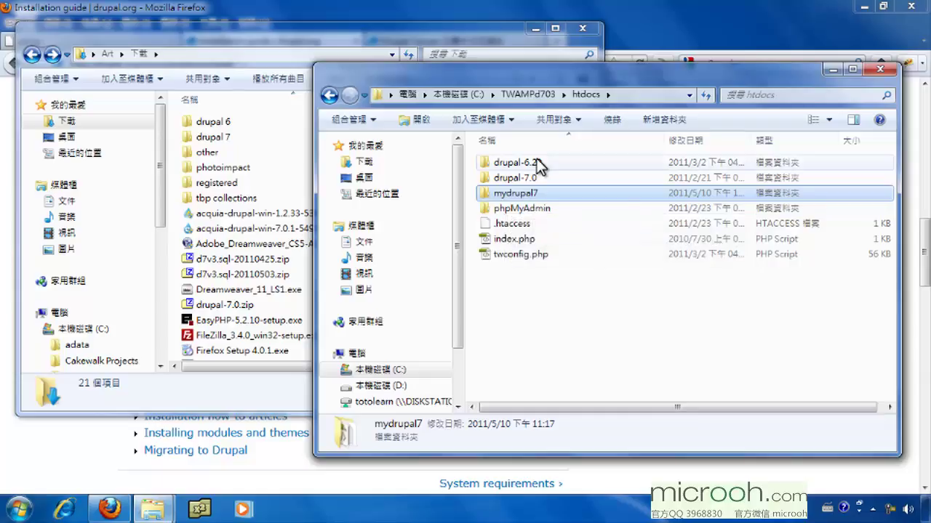
# Switch back to Firefox, open phpMyAdmin from the TWAMP setup page and log in as root with an empty password.
pyautogui.click(62, 456)
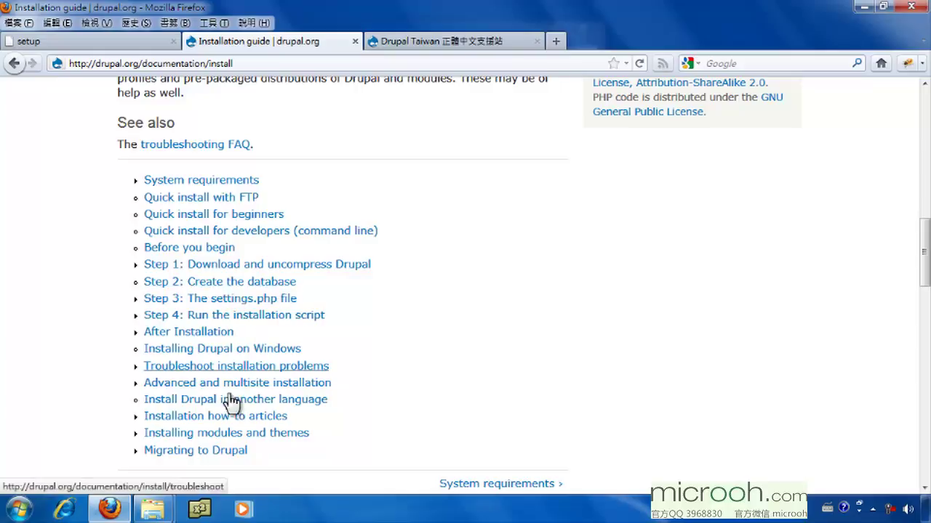
pyautogui.click(56, 43)
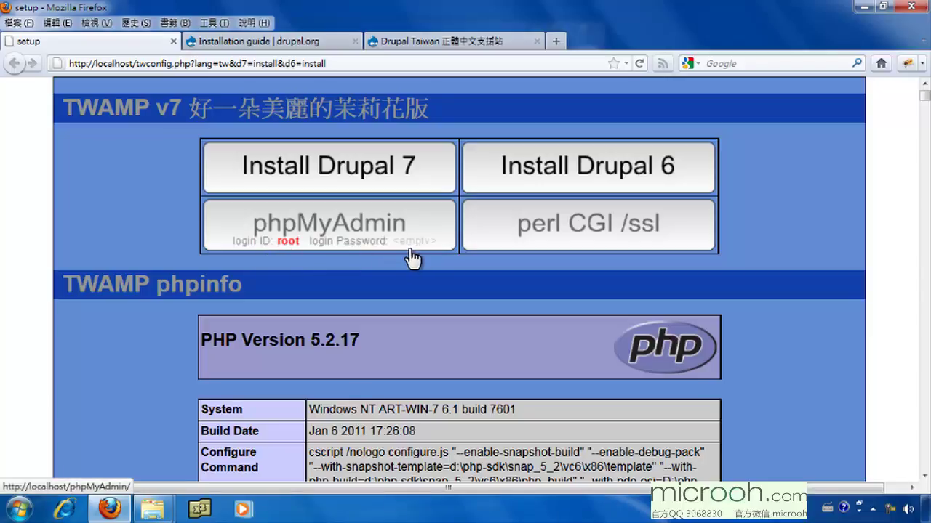
pyautogui.click(354, 226)
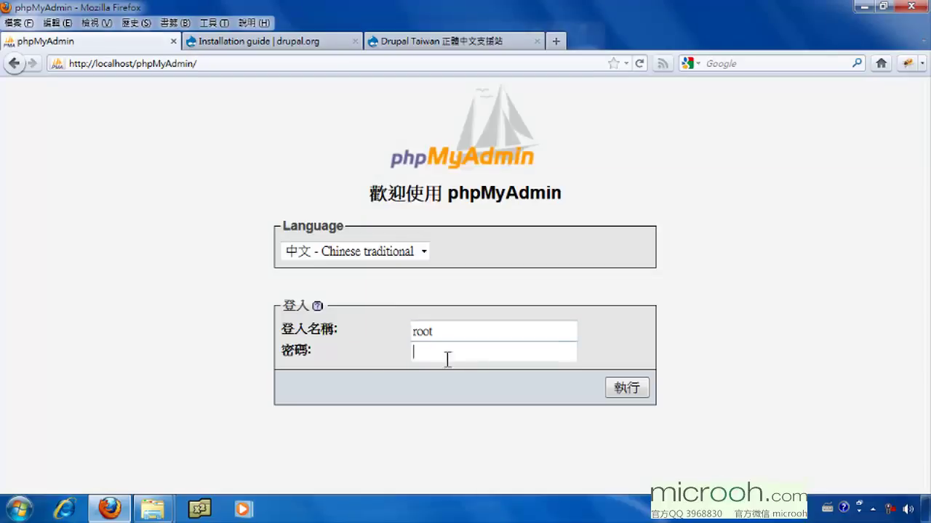
pyautogui.click(627, 391)
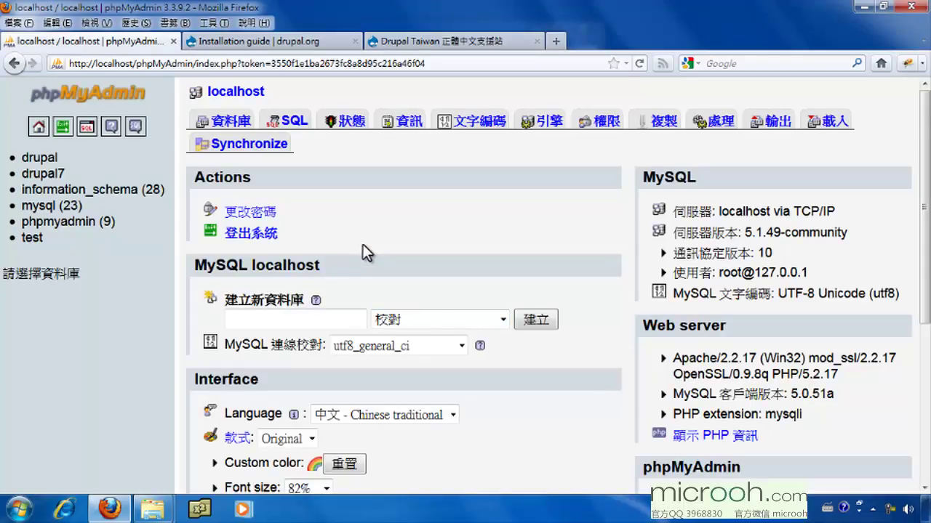
# Create a new MySQL database named mydrupal7.
pyautogui.click(309, 325)
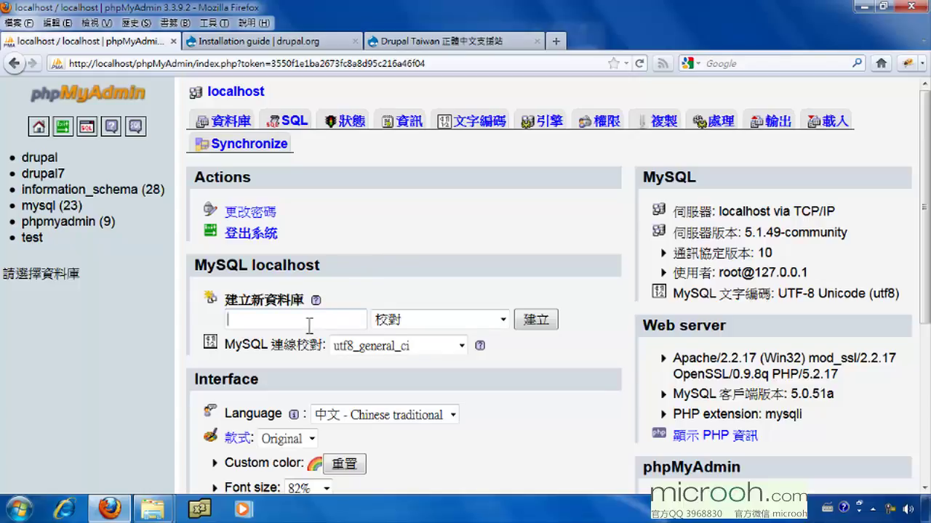
pyautogui.write('mydrupal7')
pyautogui.click(535, 321)
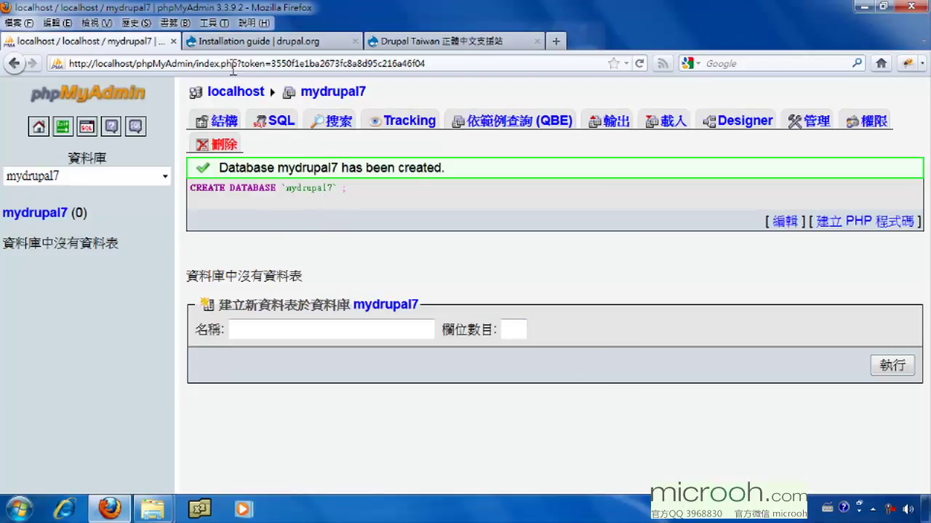
# Read the Drupal 7.x note on the guide's "Step 3: The settings.php file" page and return to the Installation Guide.
pyautogui.click(293, 45)
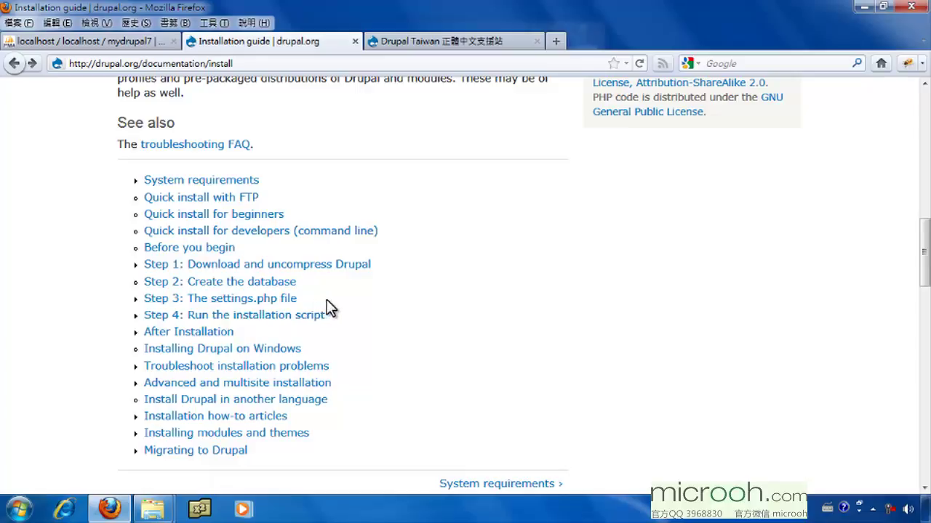
pyautogui.click(218, 302)
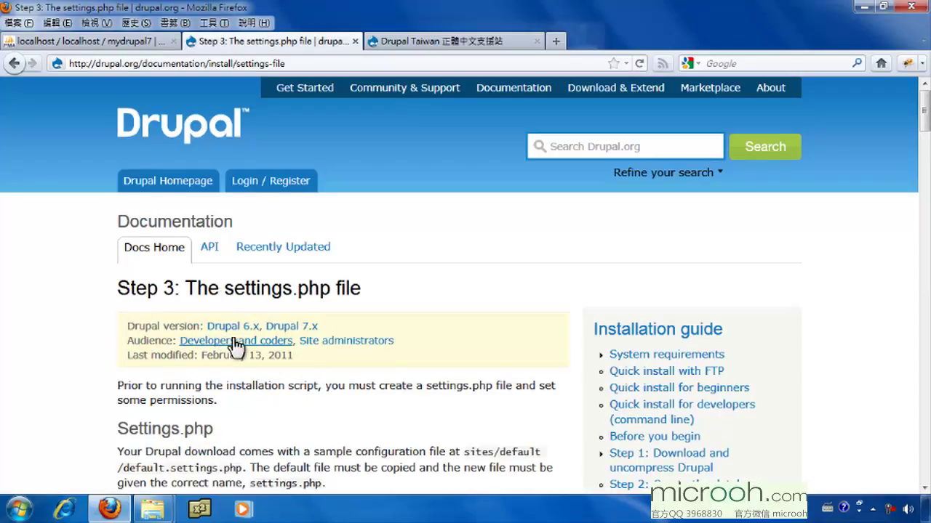
pyautogui.scroll(-2, 431, 338)
pyautogui.scroll(-6, 430, 338)
pyautogui.scroll(4, 425, 335)
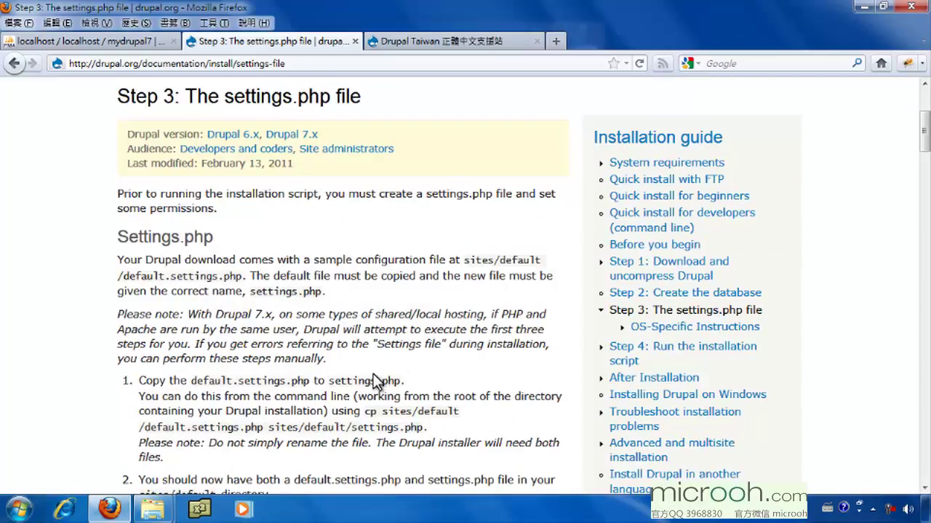
pyautogui.moveTo(347, 359); pyautogui.dragTo(117, 316)
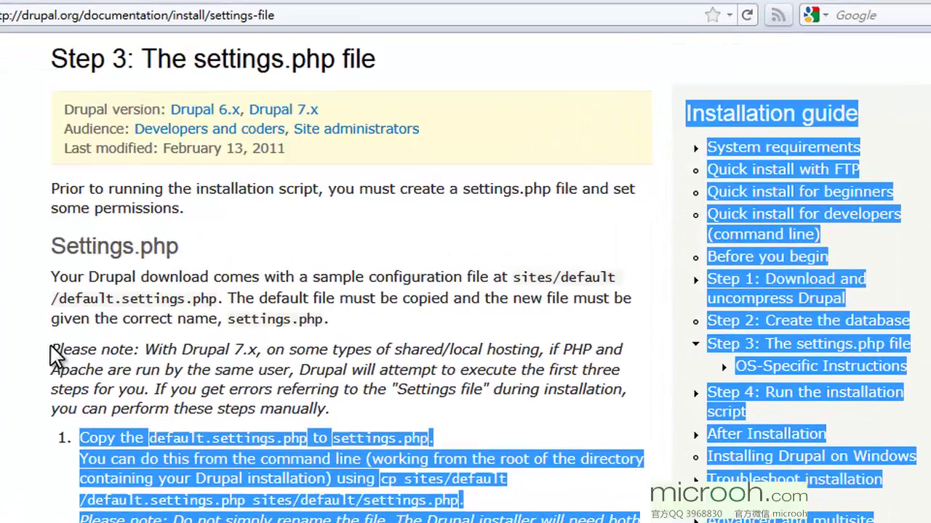
pyautogui.moveTo(55, 356); pyautogui.dragTo(58, 349)
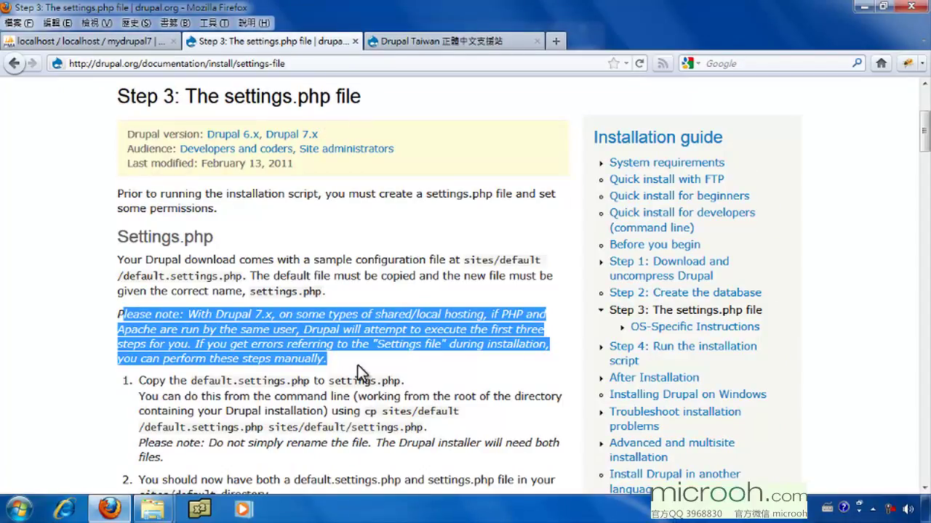
pyautogui.click(14, 64)
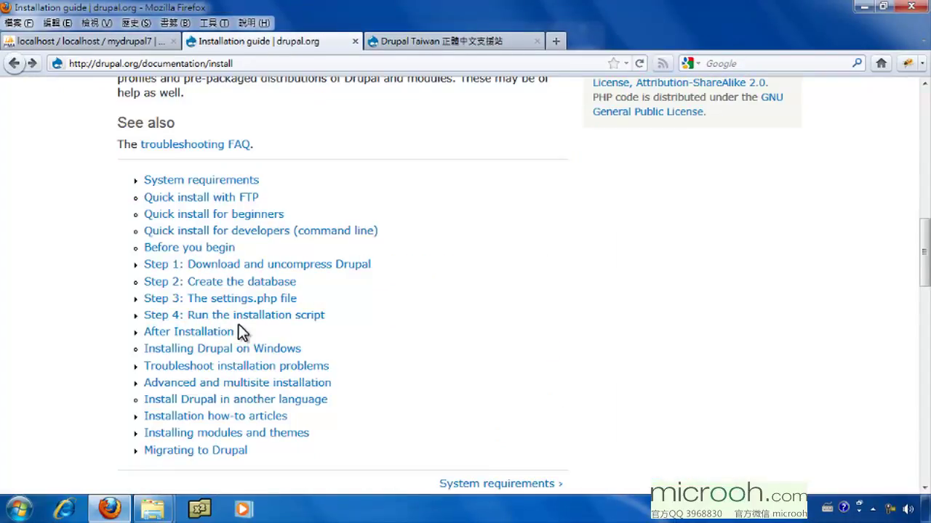
# Load localhost/mydrupal7 in a new browser tab and continue the Drupal installer with the Standard profile.
pyautogui.click(554, 46)
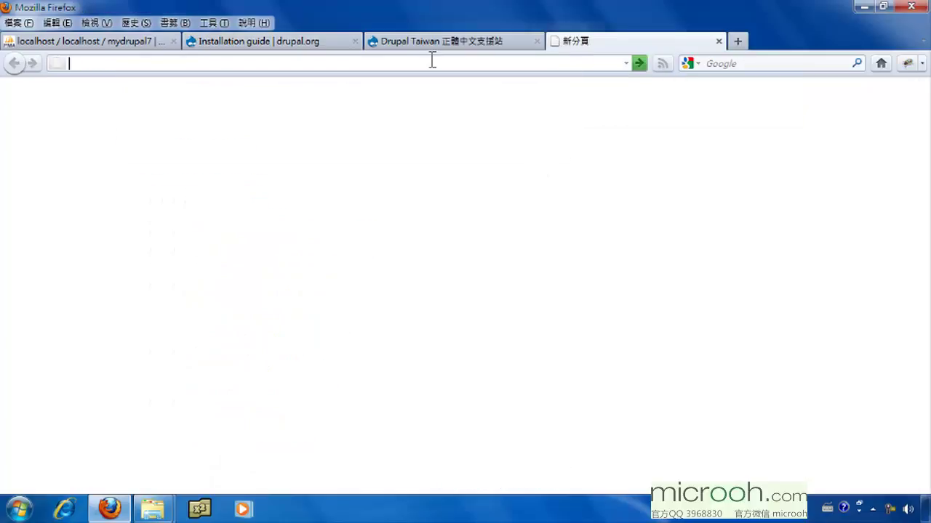
pyautogui.write('lo')
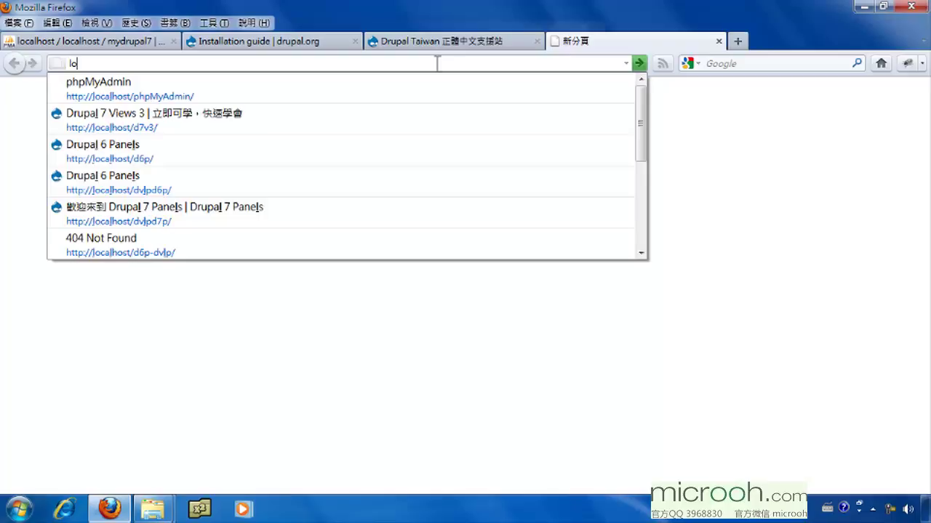
pyautogui.write('calhost/')
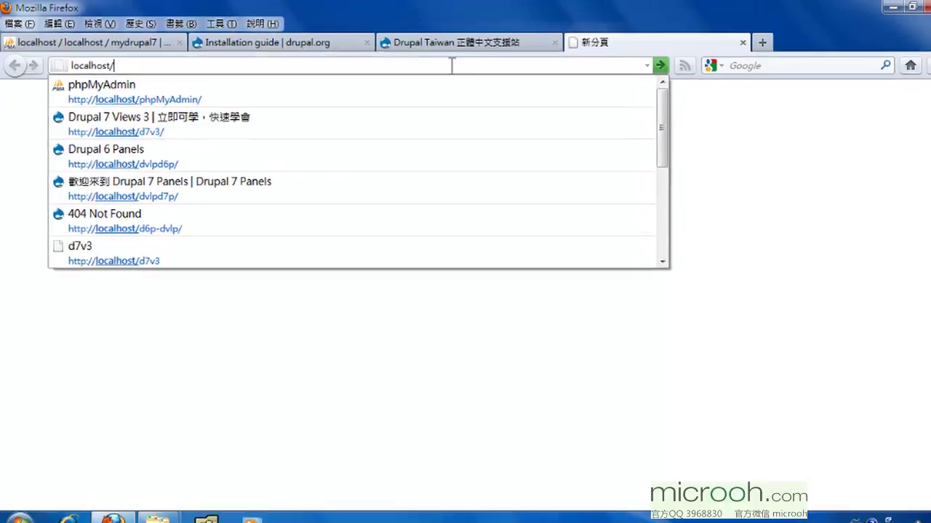
pyautogui.write('mydru')
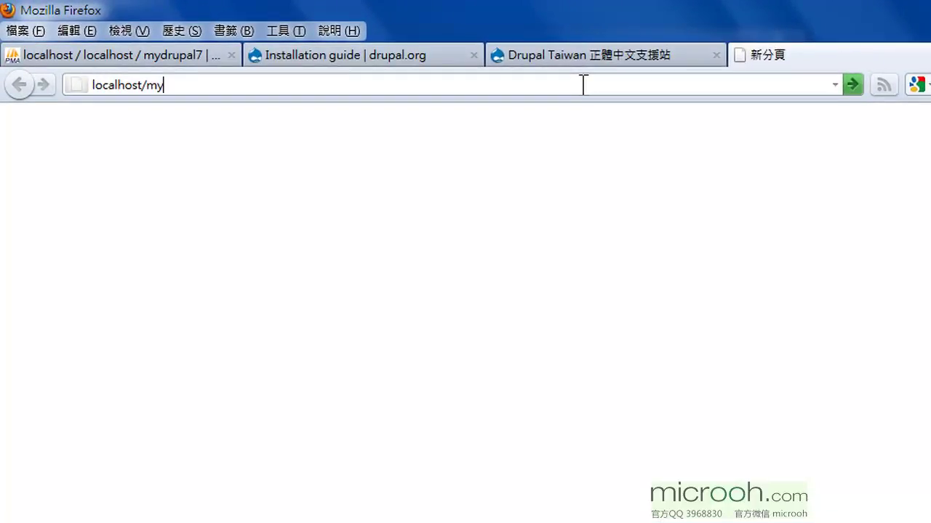
pyautogui.write('pal7')
pyautogui.press('Return')
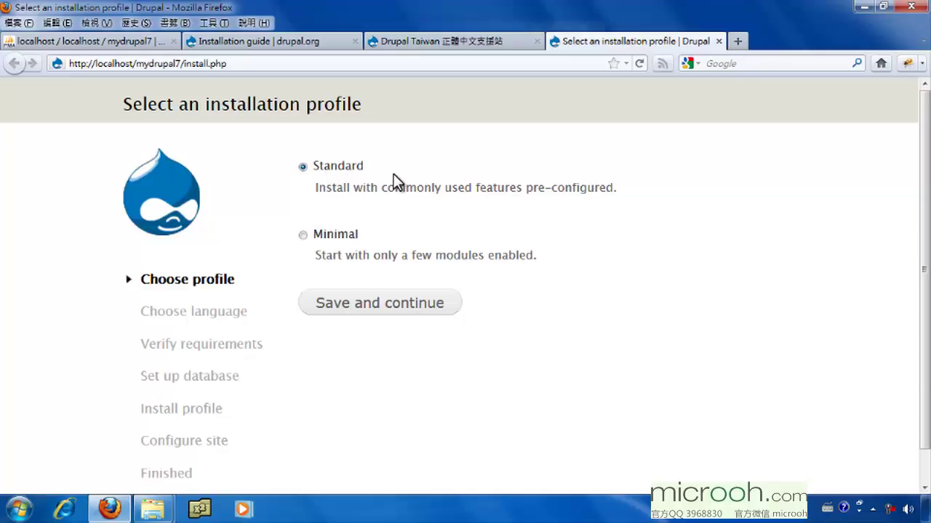
pyautogui.click(385, 309)
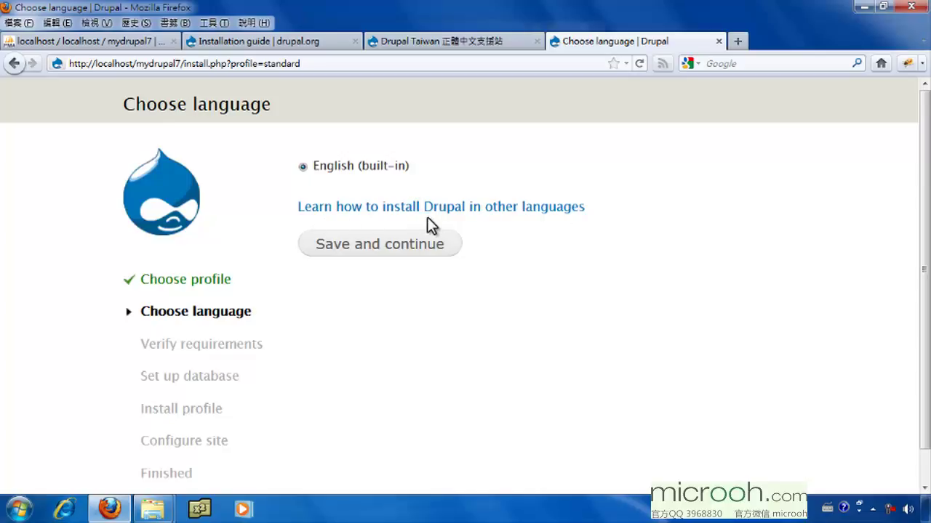
# Follow the installer's instructions for other languages to the translation server and open its "Chinese, Traditional" page.
pyautogui.click(478, 210)
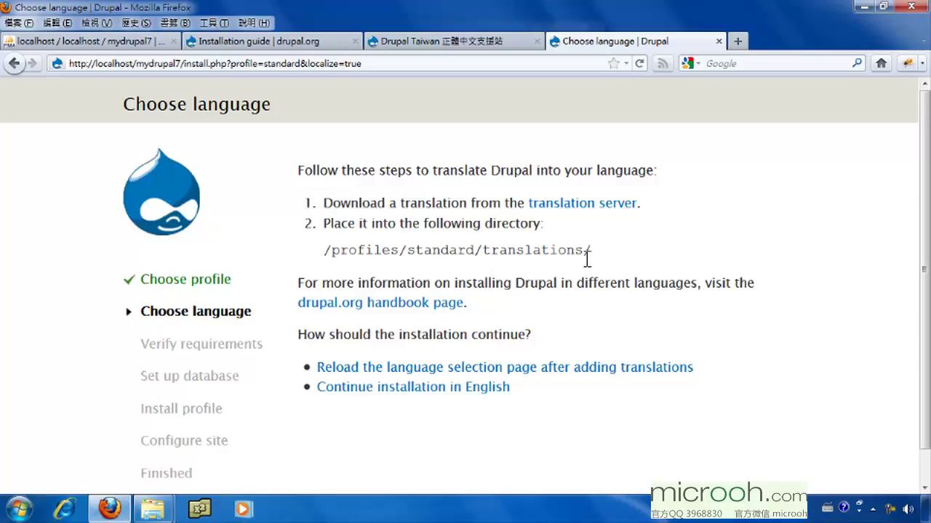
pyautogui.click(602, 206)
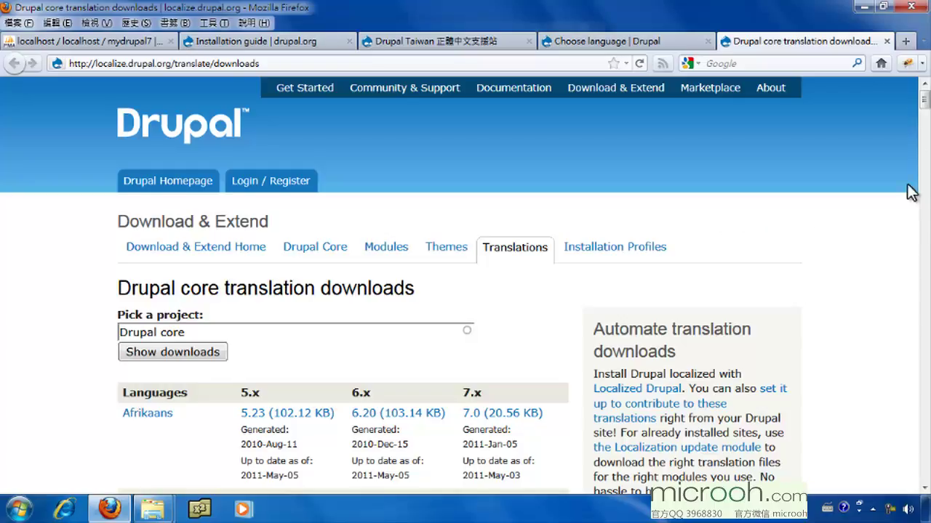
pyautogui.moveTo(923, 105); pyautogui.dragTo(922, 192)
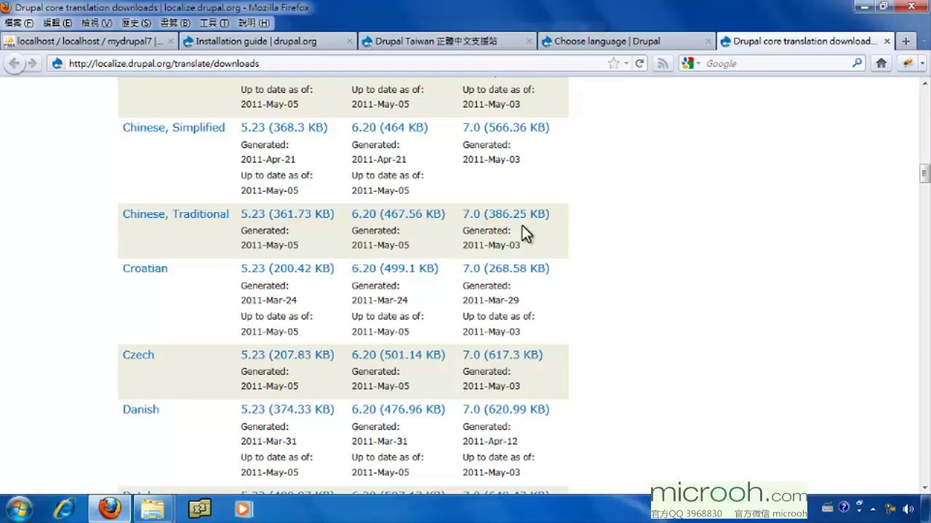
pyautogui.click(177, 218)
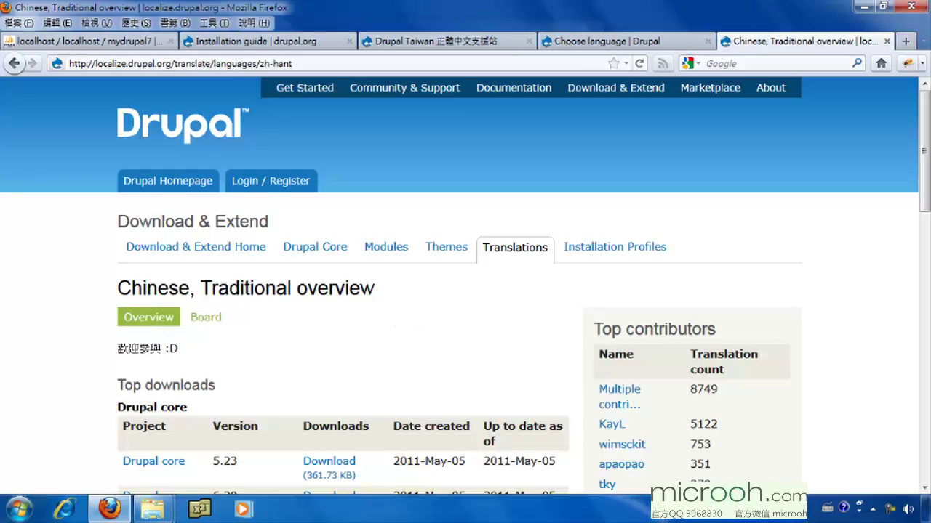
# Download the Traditional Chinese translation for Drupal core 7.0, saving drupal-7.0.zh-hant.po, and close the download list.
pyautogui.scroll(-5, 925, 208)
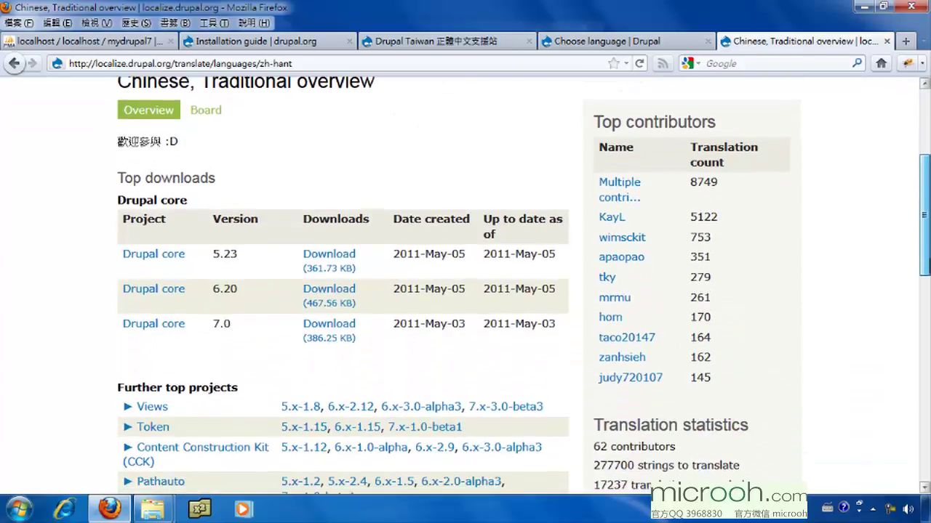
pyautogui.scroll(-2, 925, 218)
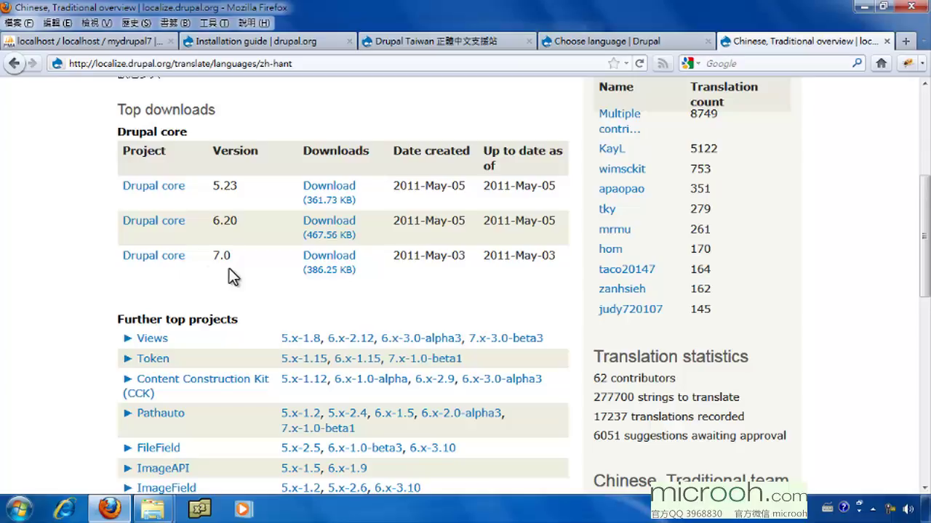
pyautogui.click(346, 261)
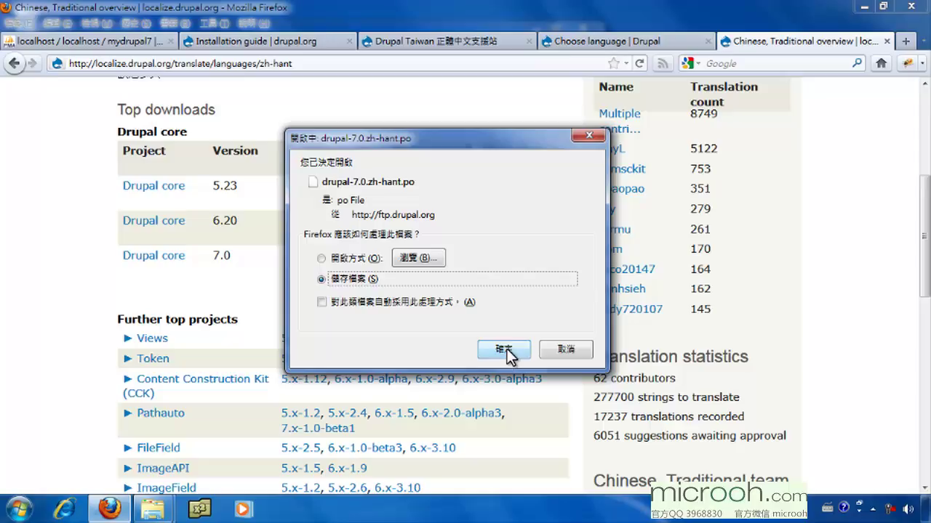
pyautogui.click(505, 350)
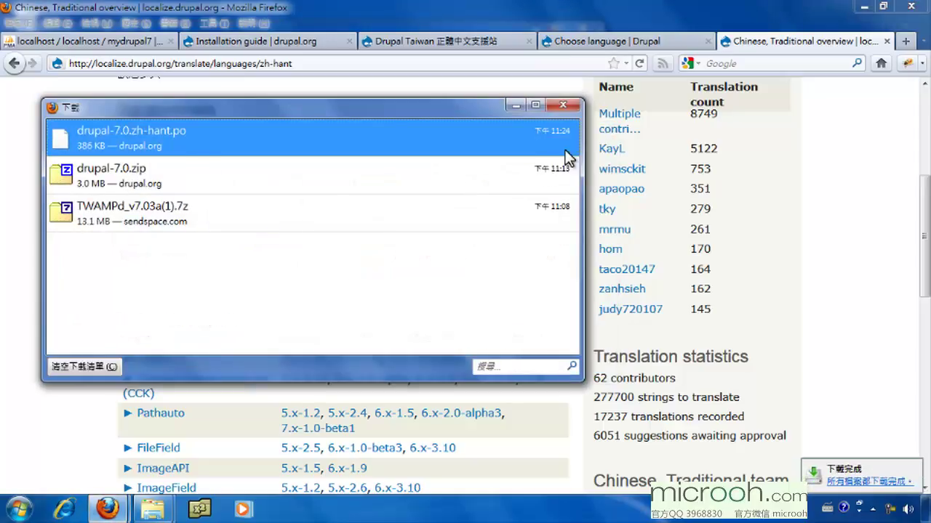
pyautogui.click(563, 105)
# Switch to the Downloads folder, select drupal-7.0.zh-hant.po, and bring up the Explorer window showing mydrupal7's sites/default folder.
pyautogui.moveTo(168, 509)
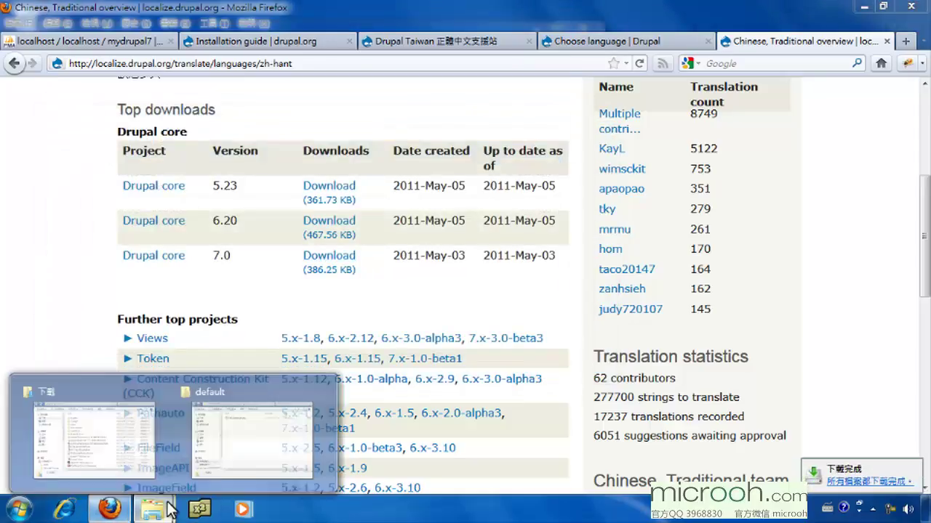
pyautogui.click(98, 427)
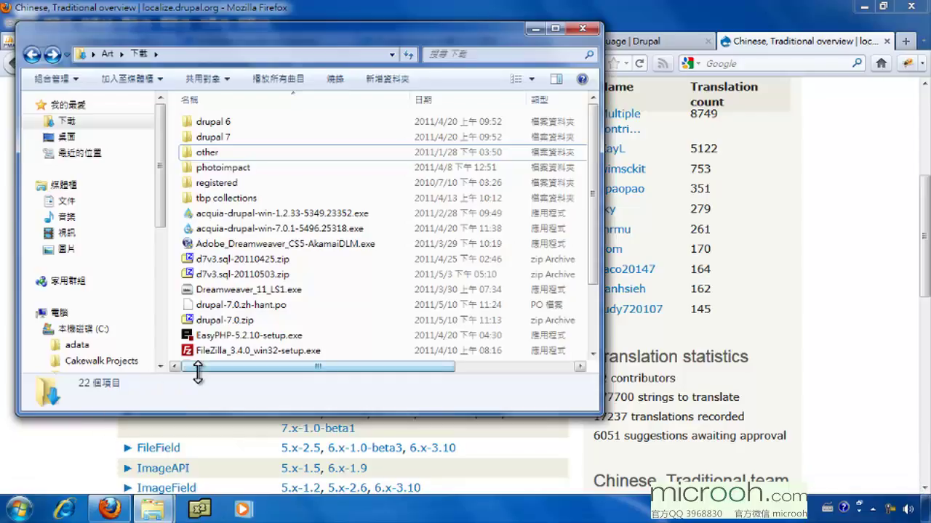
pyautogui.click(258, 305)
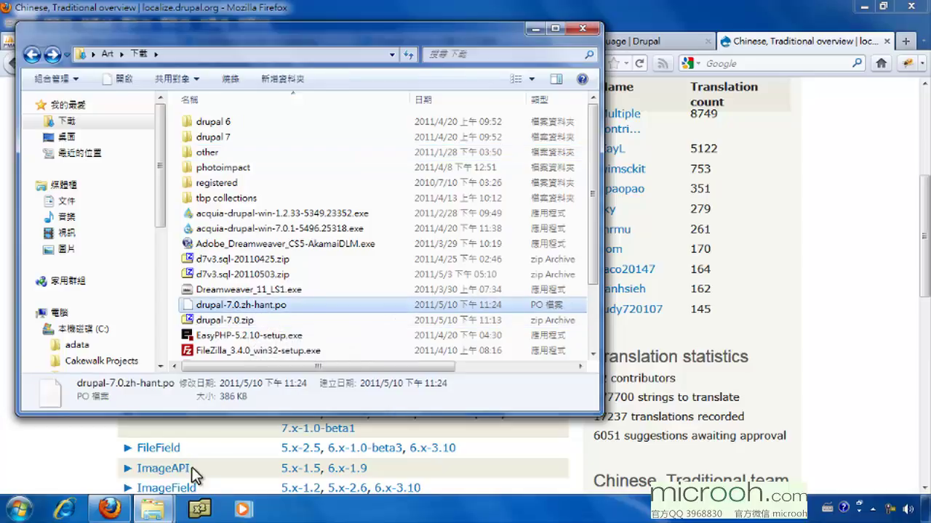
pyautogui.click(166, 512)
pyautogui.click(238, 436)
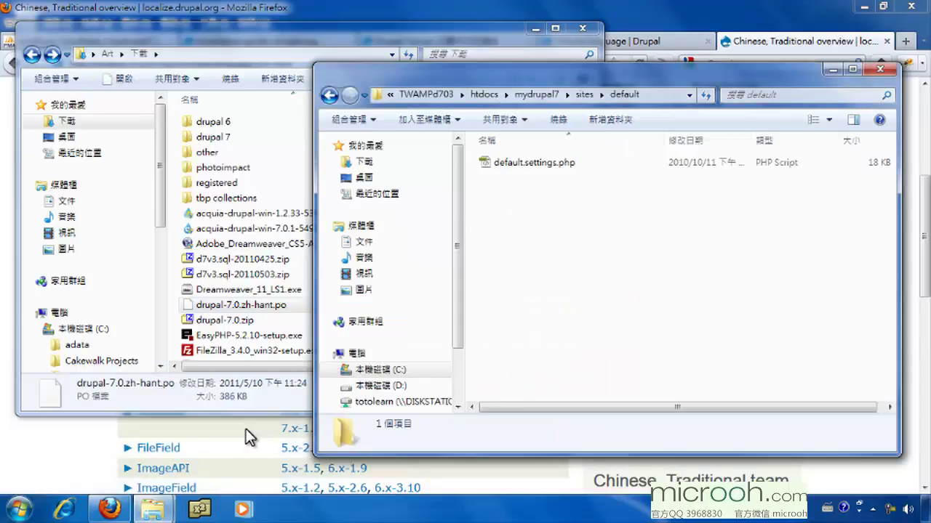
# Open profiles/standard/translations under mydrupal7 and move drupal-7.0.zh-hant.po there from the Downloads folder.
pyautogui.click(531, 98)
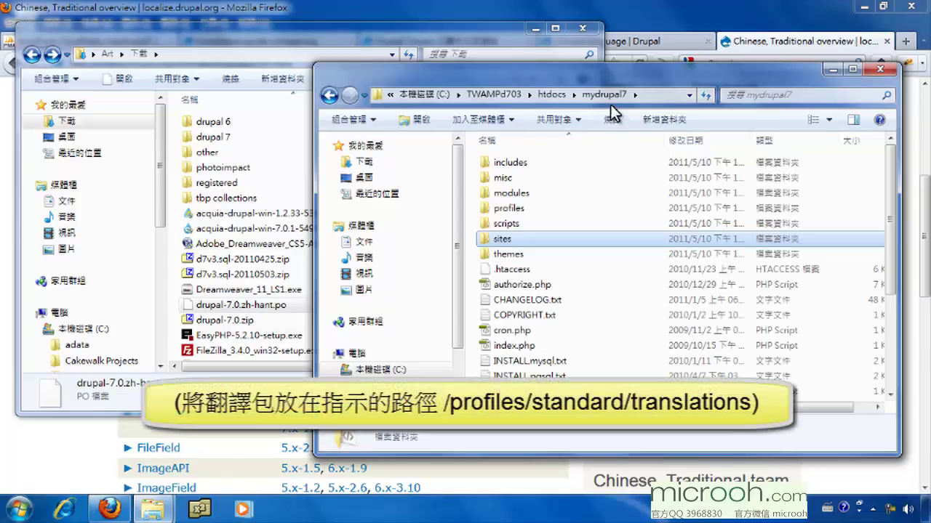
pyautogui.click(510, 208)
pyautogui.doubleClick(511, 209)
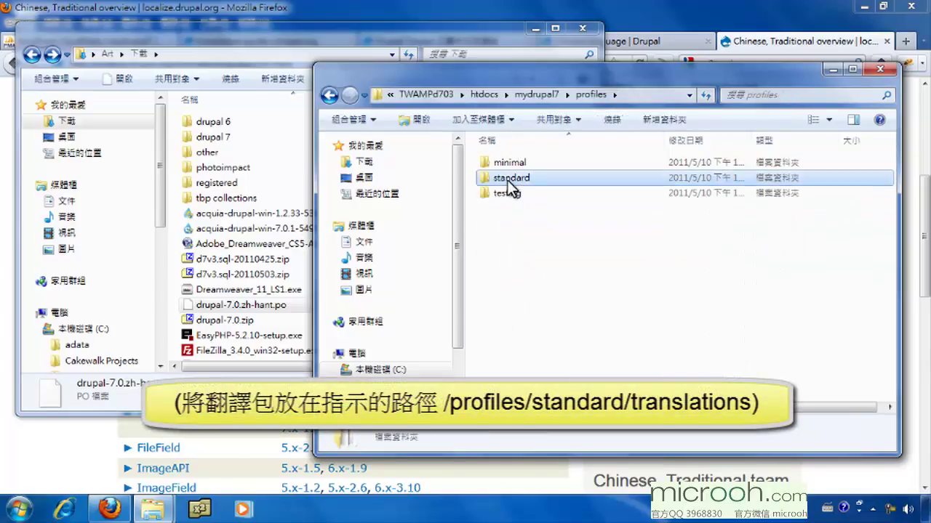
pyautogui.doubleClick(509, 179)
pyautogui.doubleClick(505, 159)
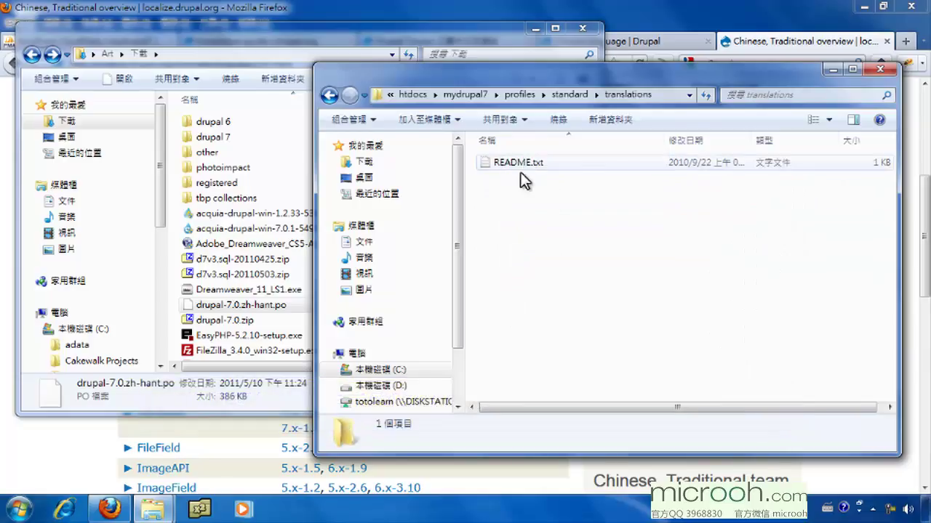
pyautogui.click(236, 306)
pyautogui.moveTo(237, 306); pyautogui.dragTo(576, 301)
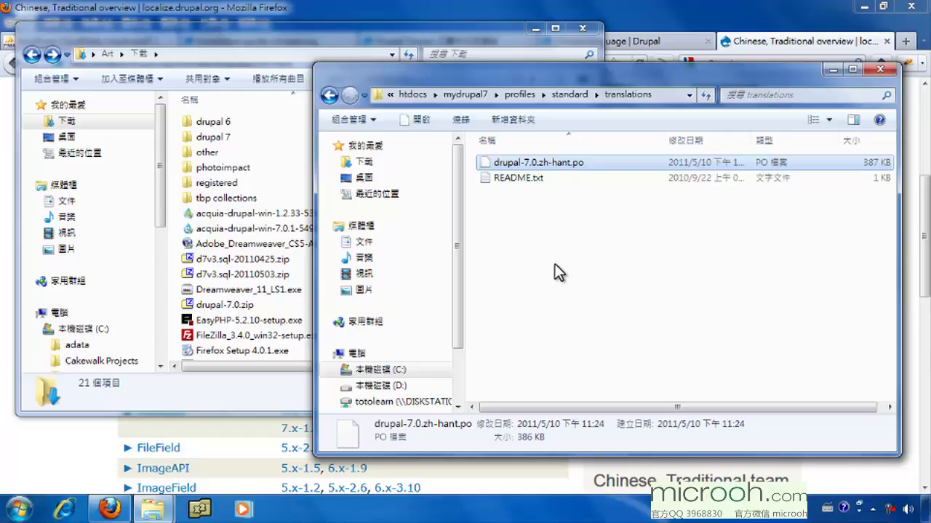
# Return to the Drupal installer in Firefox, reload the language page, choose Chinese, Traditional and continue.
pyautogui.click(683, 16)
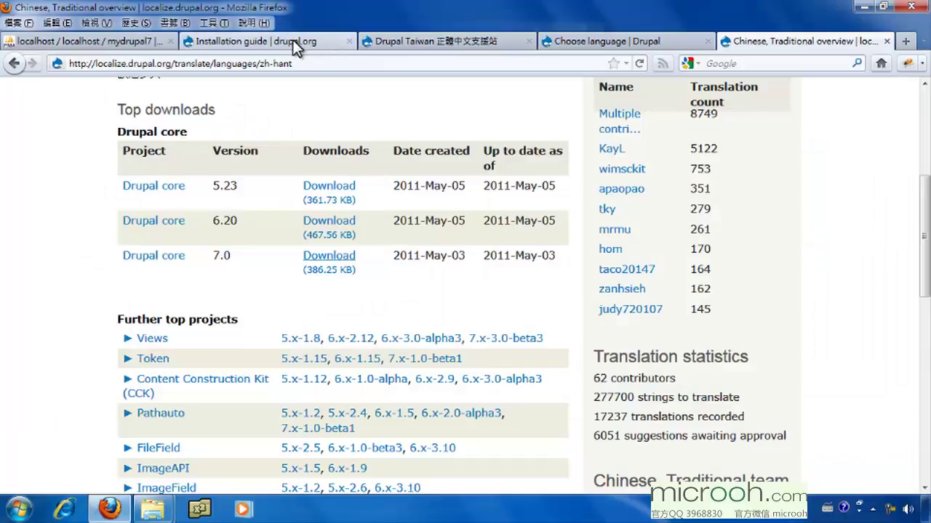
pyautogui.click(584, 41)
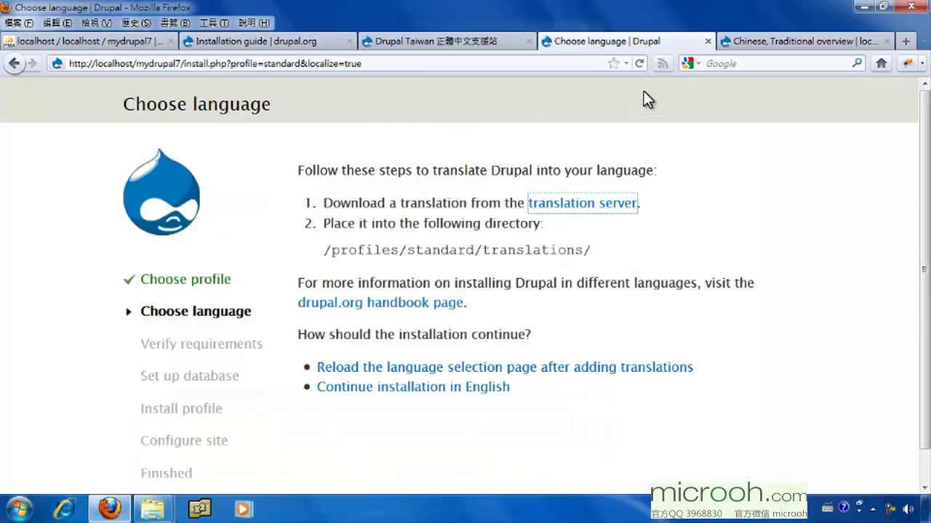
pyautogui.click(640, 64)
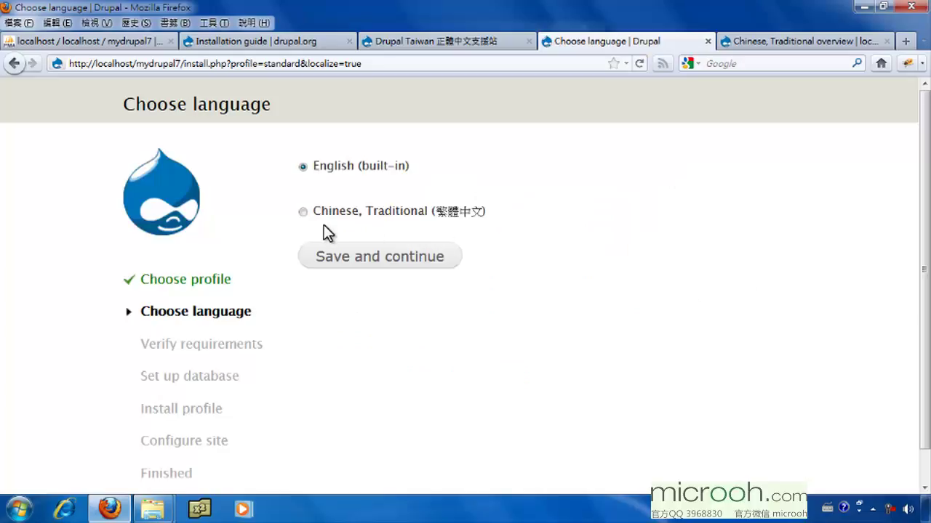
pyautogui.click(315, 208)
pyautogui.click(379, 269)
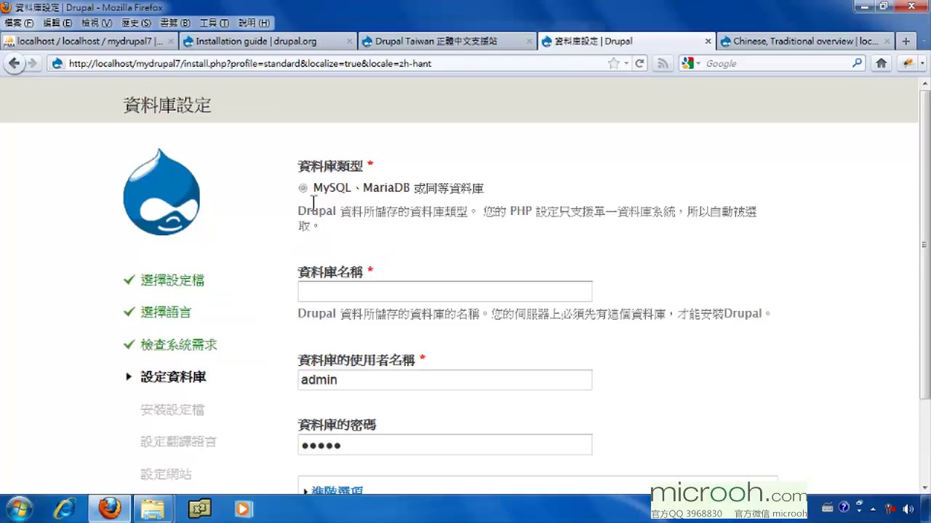
# Fill in the database settings with database name mydrupal7 and user name root, leaving the database password empty.
pyautogui.click(397, 291)
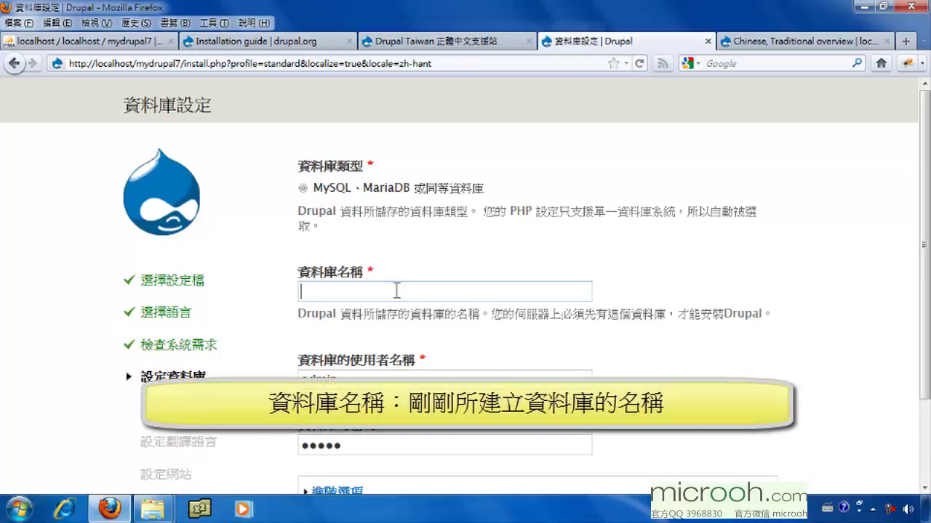
pyautogui.write('mydrupal7')
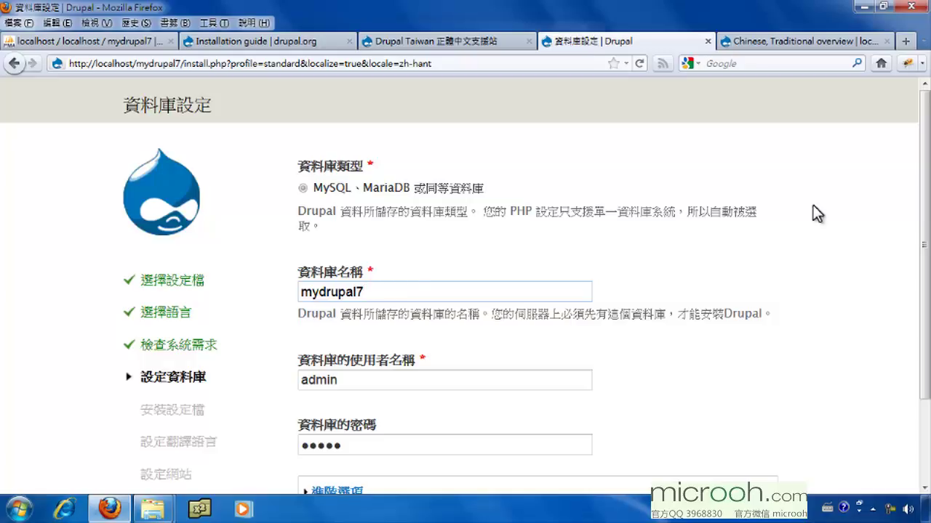
pyautogui.moveTo(926, 234); pyautogui.dragTo(926, 374)
pyautogui.click(357, 276)
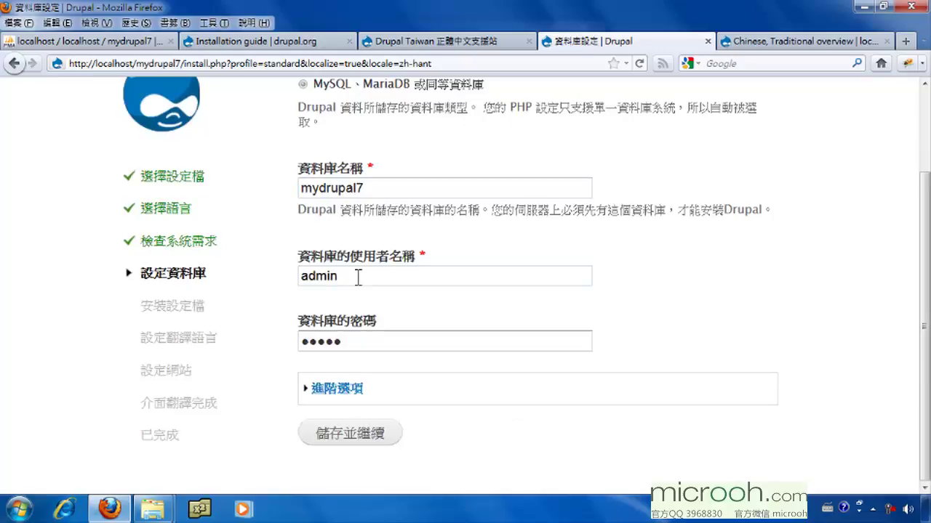
pyautogui.moveTo(358, 276); pyautogui.dragTo(284, 278)
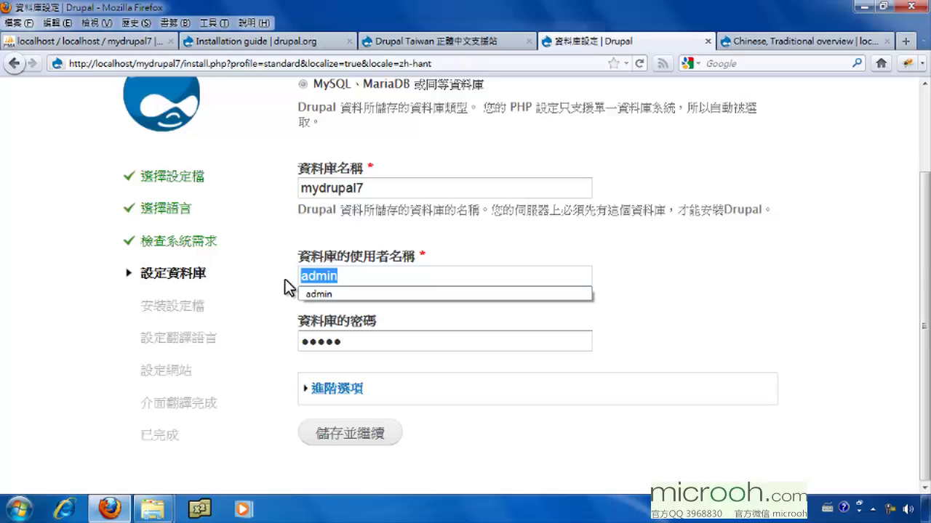
pyautogui.write('root')
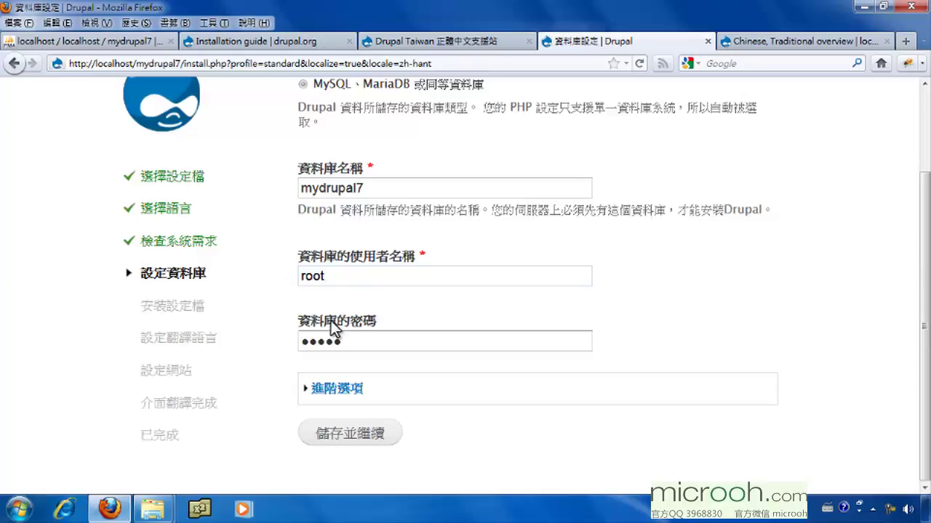
pyautogui.press('Tab')
pyautogui.press('BackSpace')
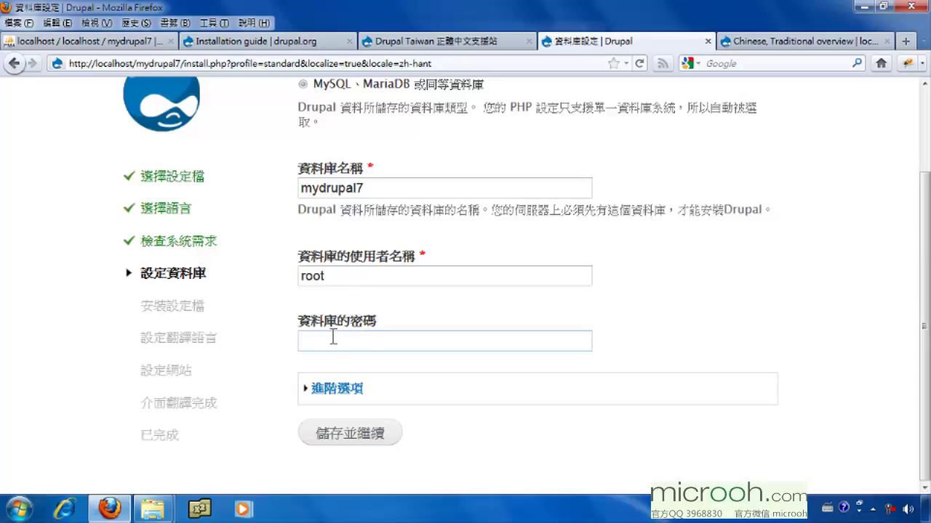
# Expand and review the advanced database options, keep localhost as host with port and table prefix blank, and save to run the installation.
pyautogui.click(336, 388)
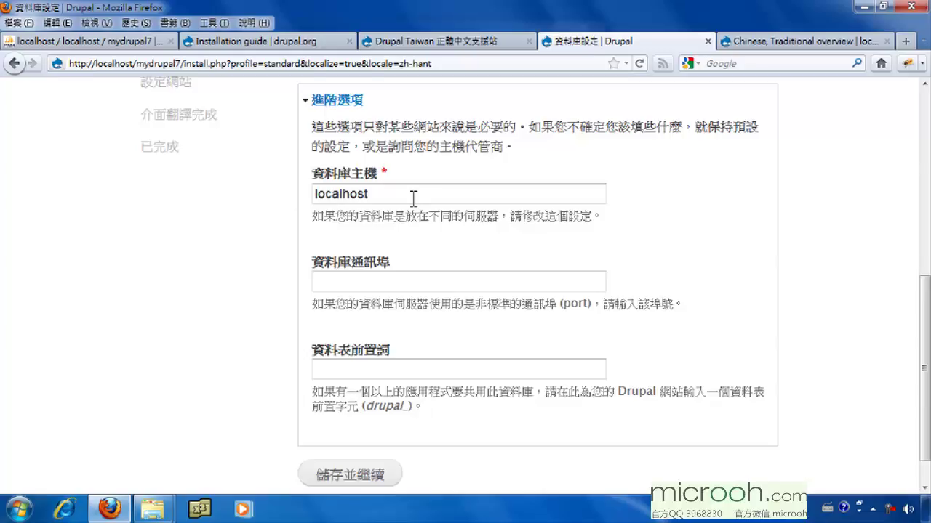
pyautogui.click(333, 283)
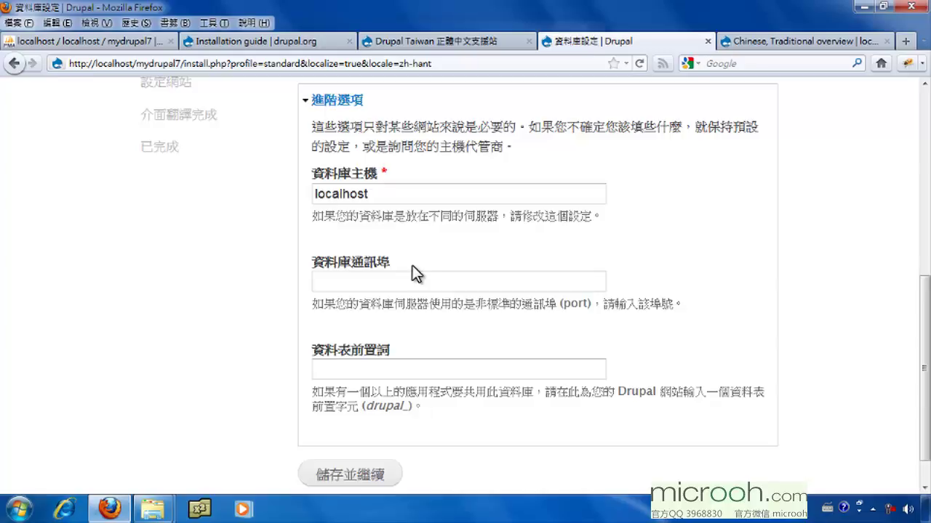
pyautogui.moveTo(476, 304); pyautogui.dragTo(699, 302)
pyautogui.click(698, 302)
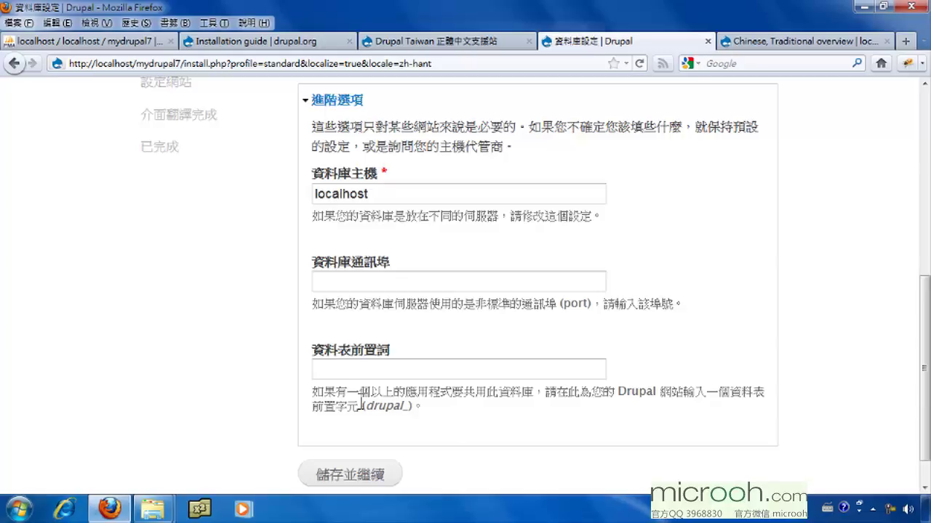
pyautogui.click(332, 369)
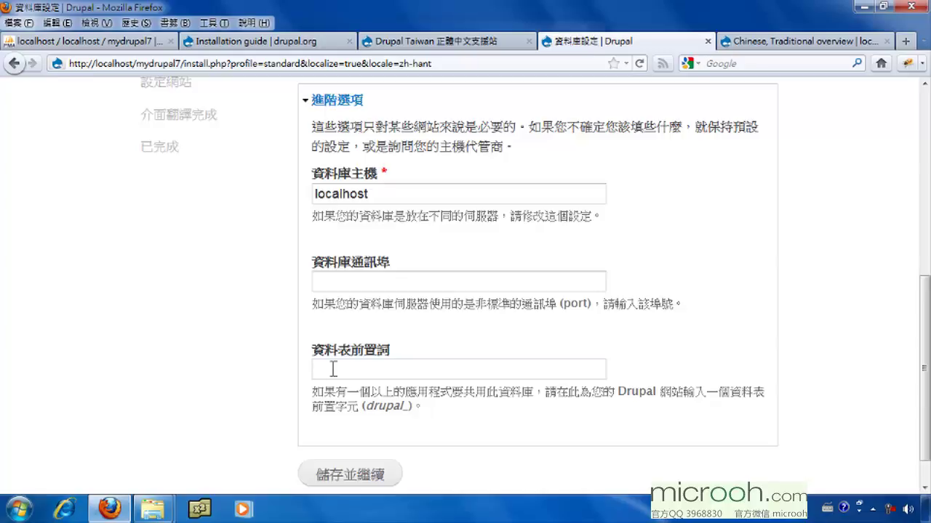
pyautogui.click(358, 477)
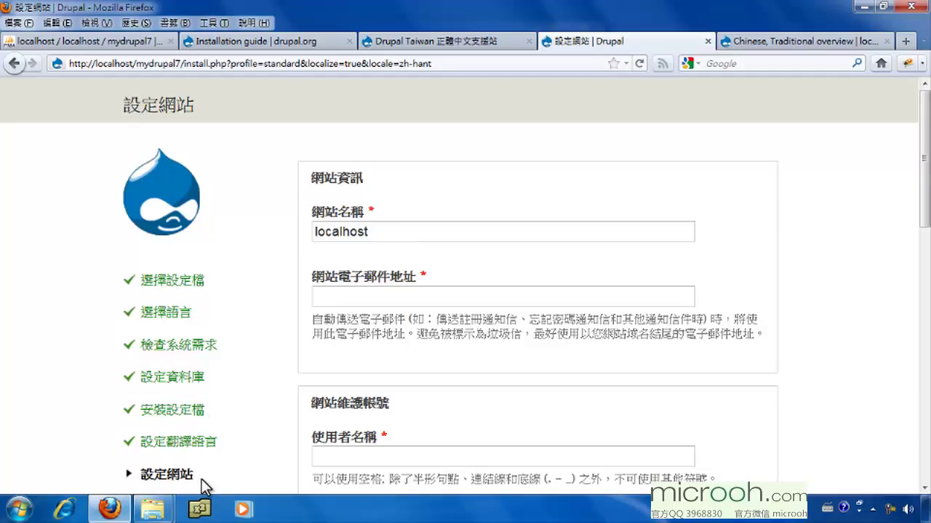
# On the site configuration page, set the site name to My Drupal7 and enter the site's e-mail address.
pyautogui.moveTo(926, 164); pyautogui.dragTo(926, 236)
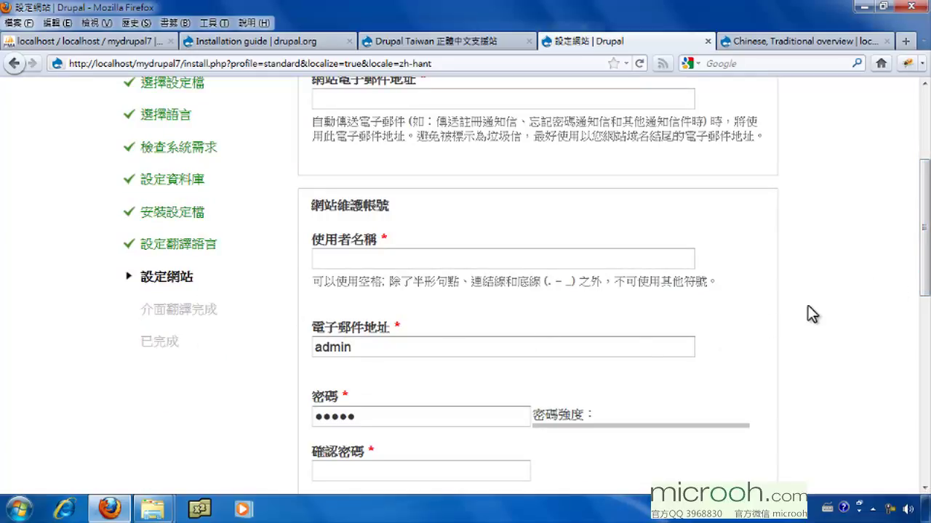
pyautogui.moveTo(925, 283); pyautogui.dragTo(923, 224)
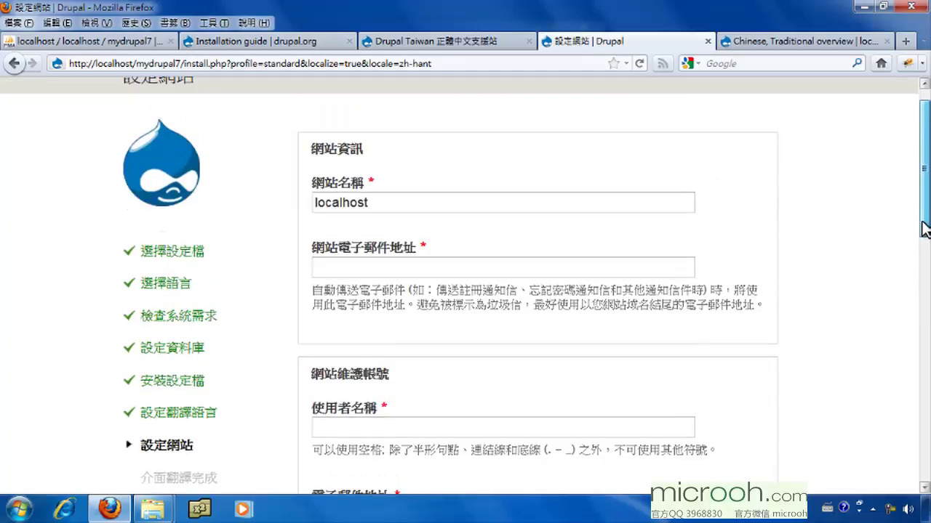
pyautogui.moveTo(400, 201); pyautogui.dragTo(249, 199)
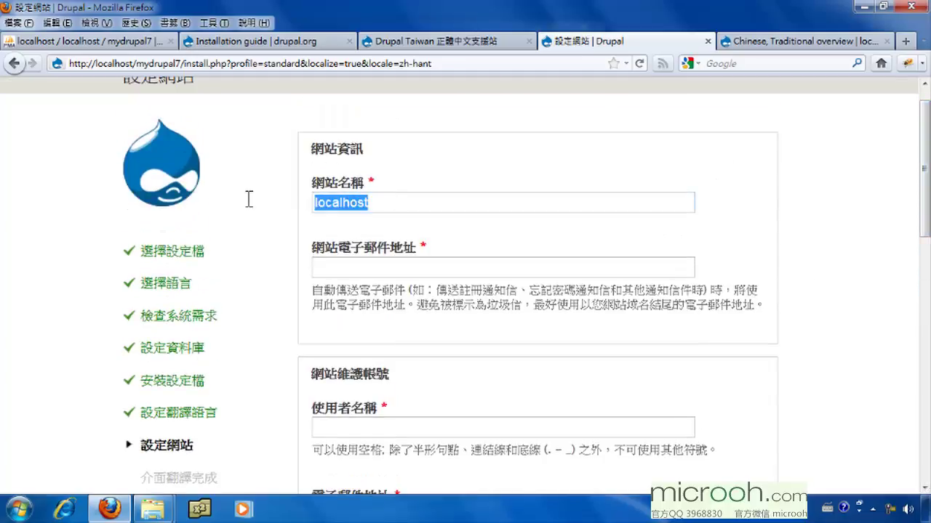
pyautogui.write('My Drupal7')
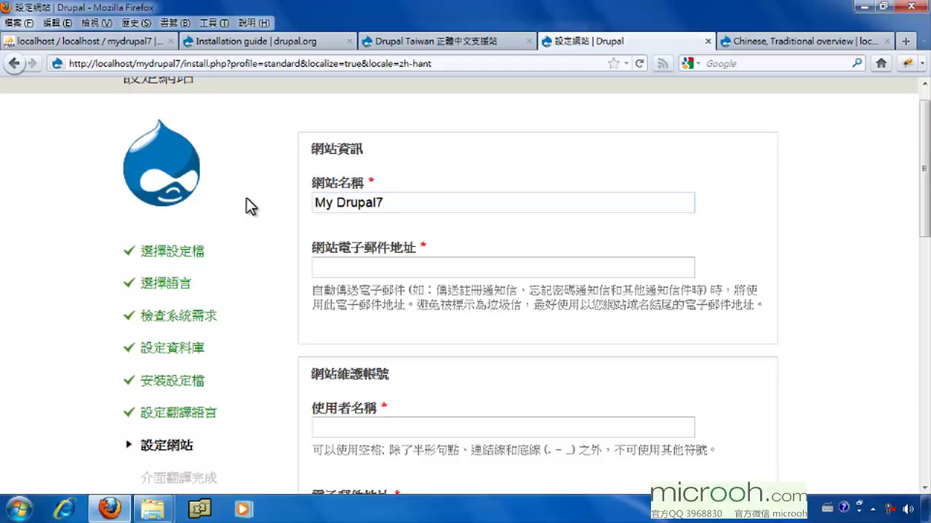
pyautogui.click(391, 272)
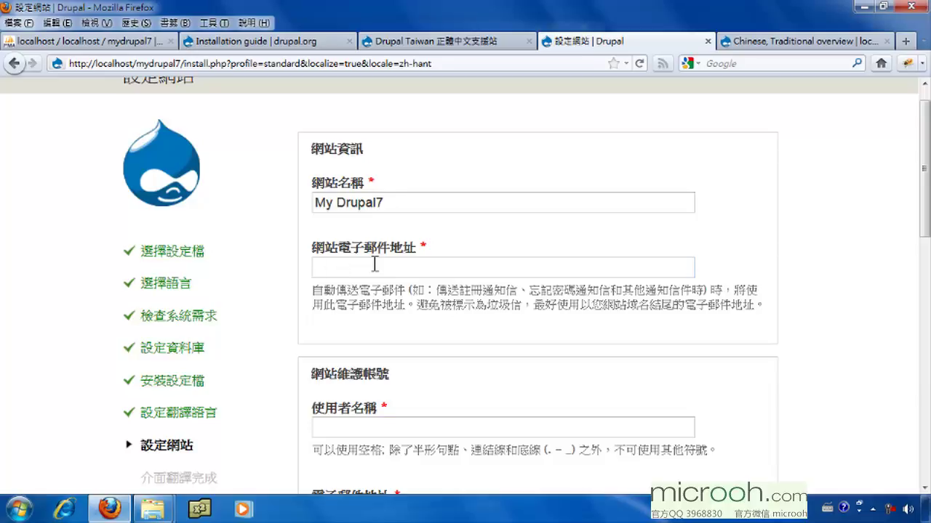
pyautogui.write('admin@')
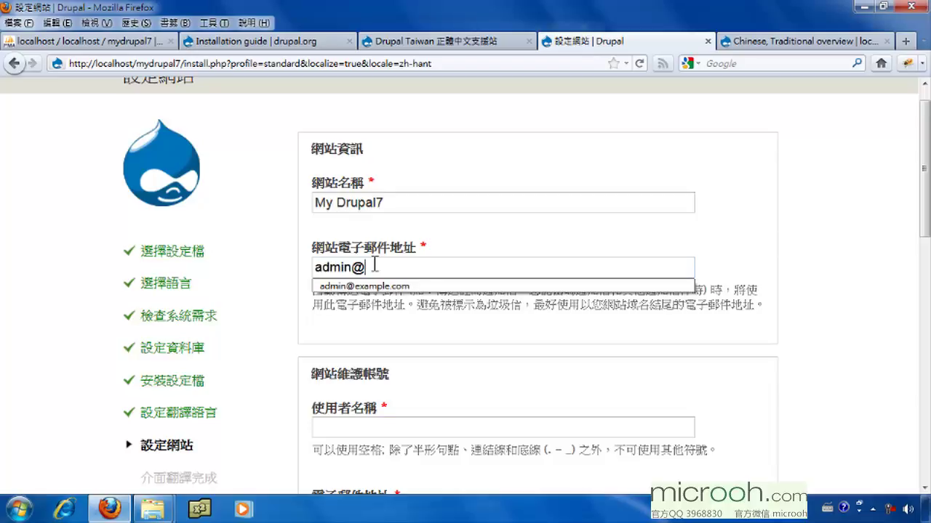